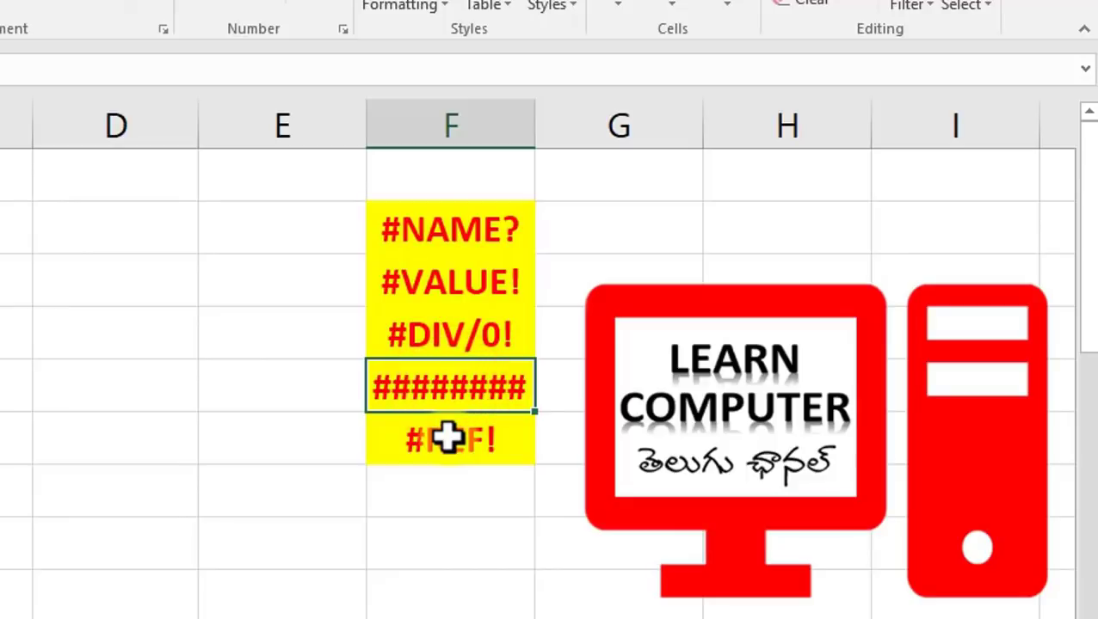
click(447, 439)
drag(385, 438, 399, 217)
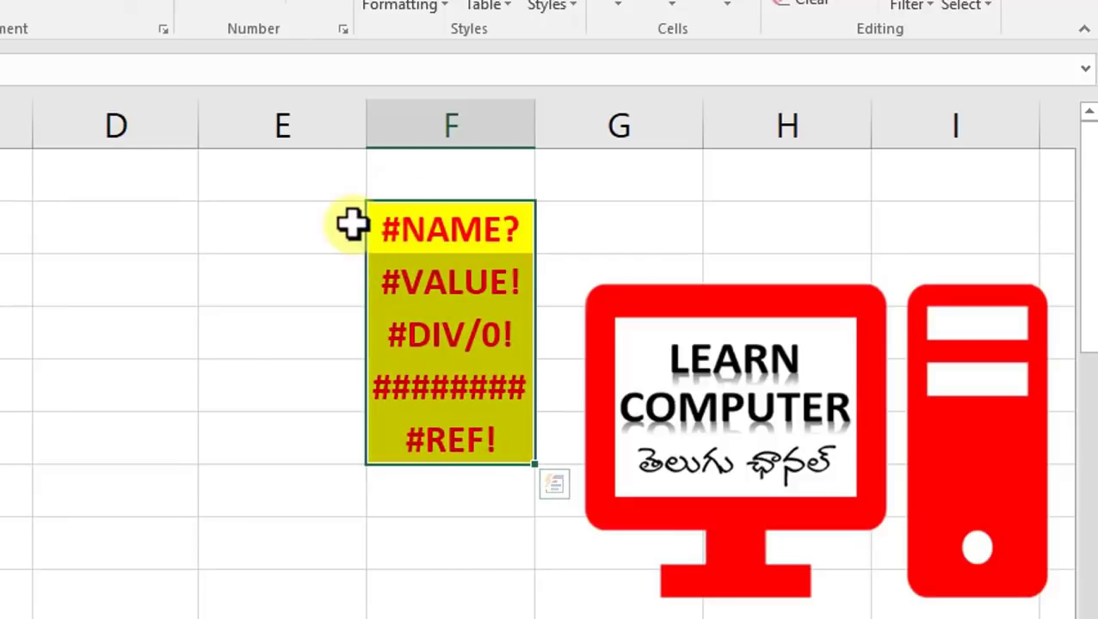
click(351, 225)
click(409, 225)
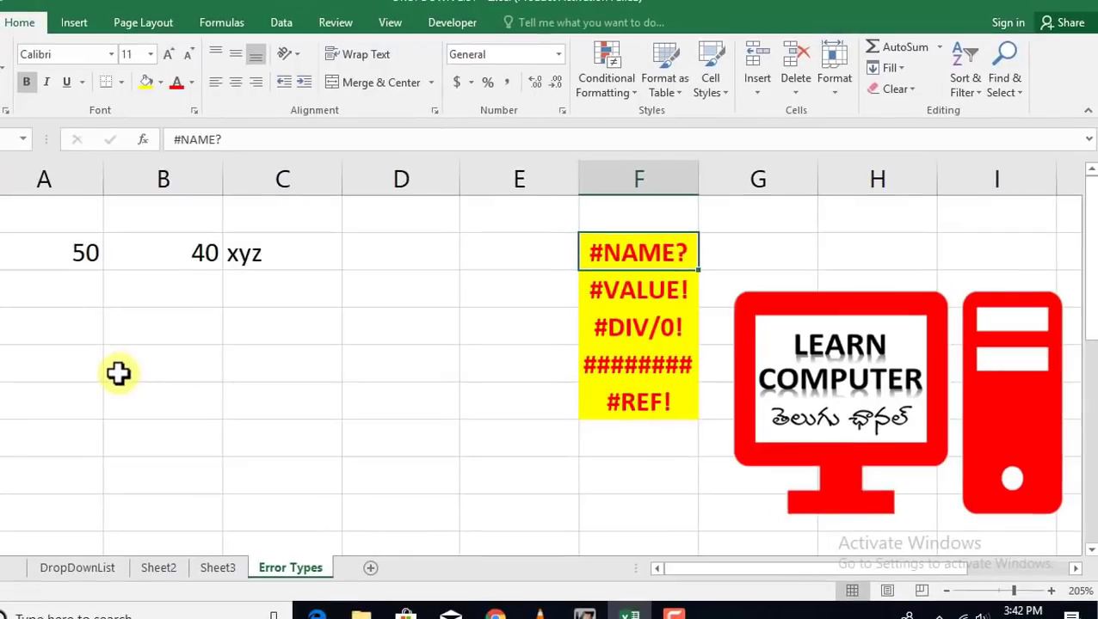
Enter a formula in cell B5 that averages A2:B2 with the AVERAGE function.
click(117, 373)
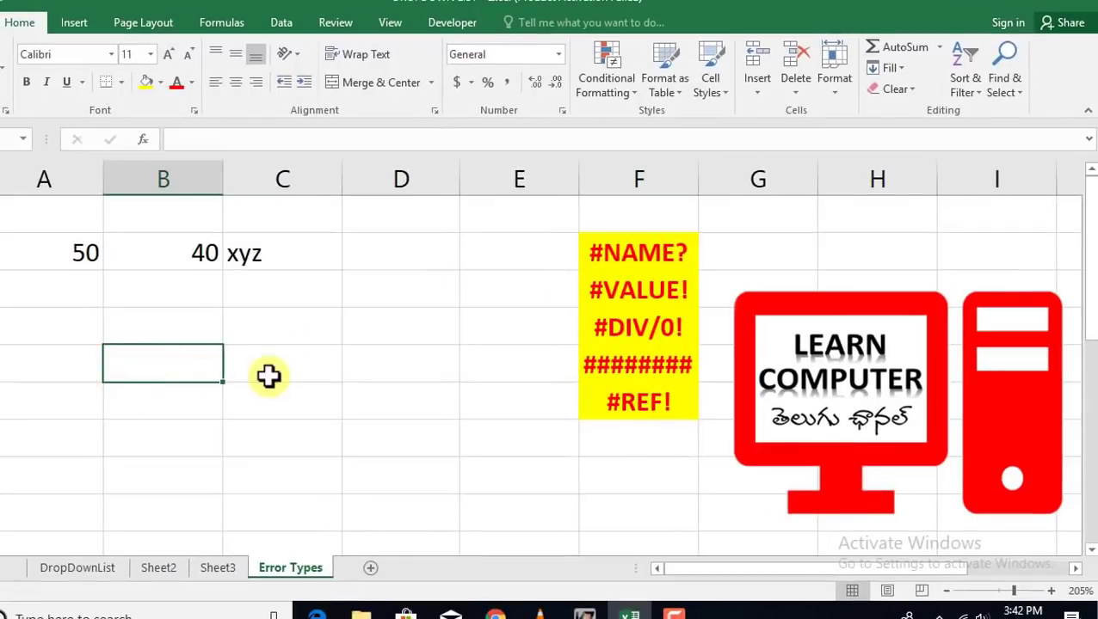
text(=)
key(BackSpace)
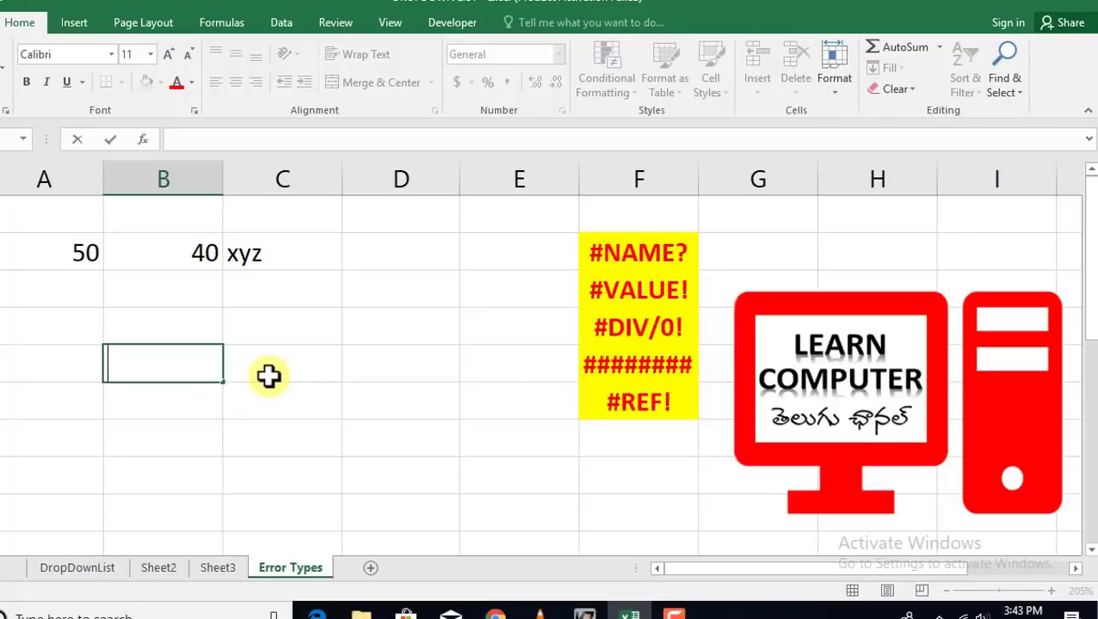
text(=av)
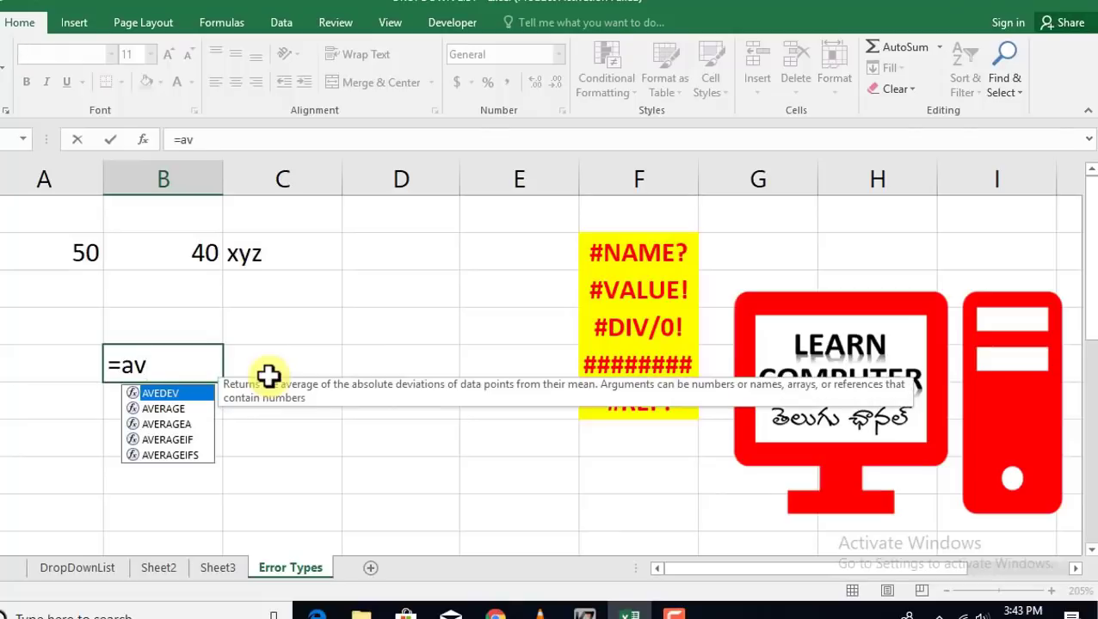
text(erage)
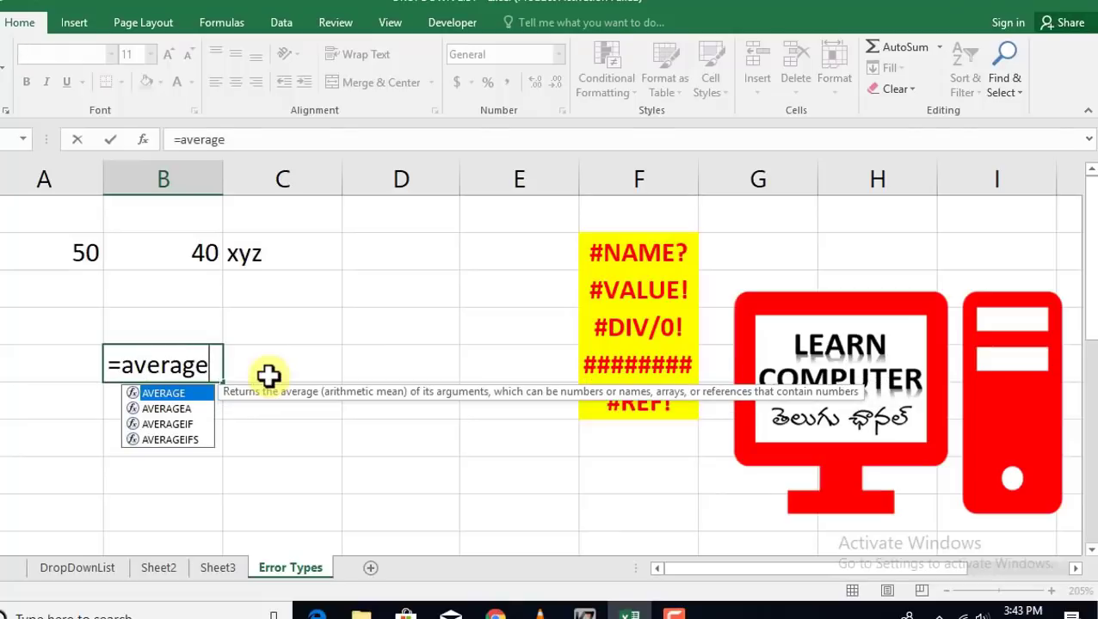
text(()
drag(69, 258, 171, 262)
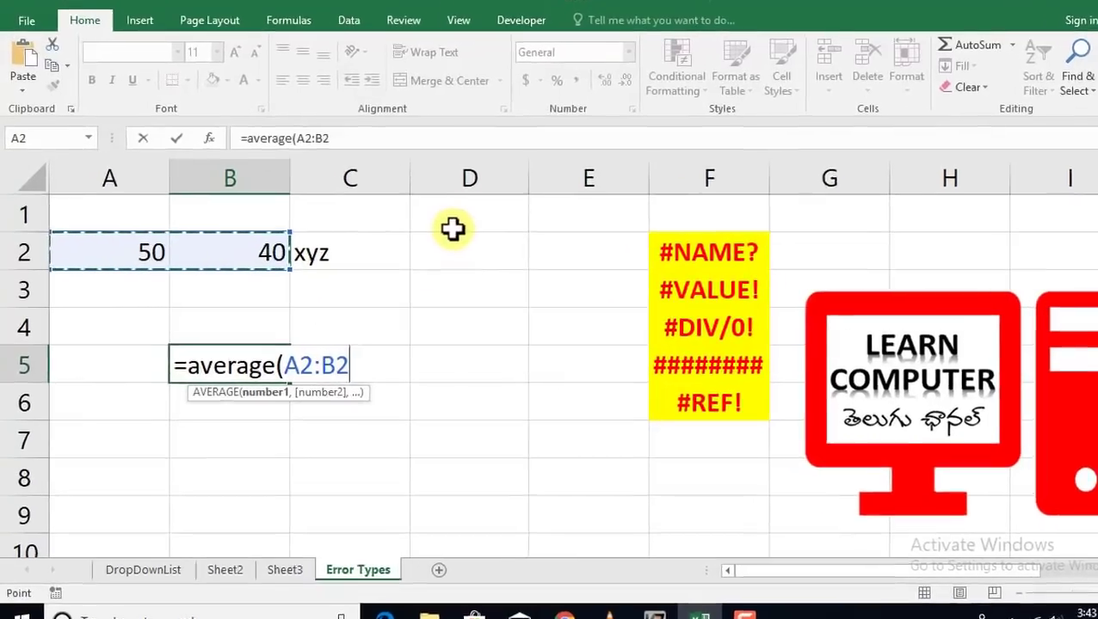
text())
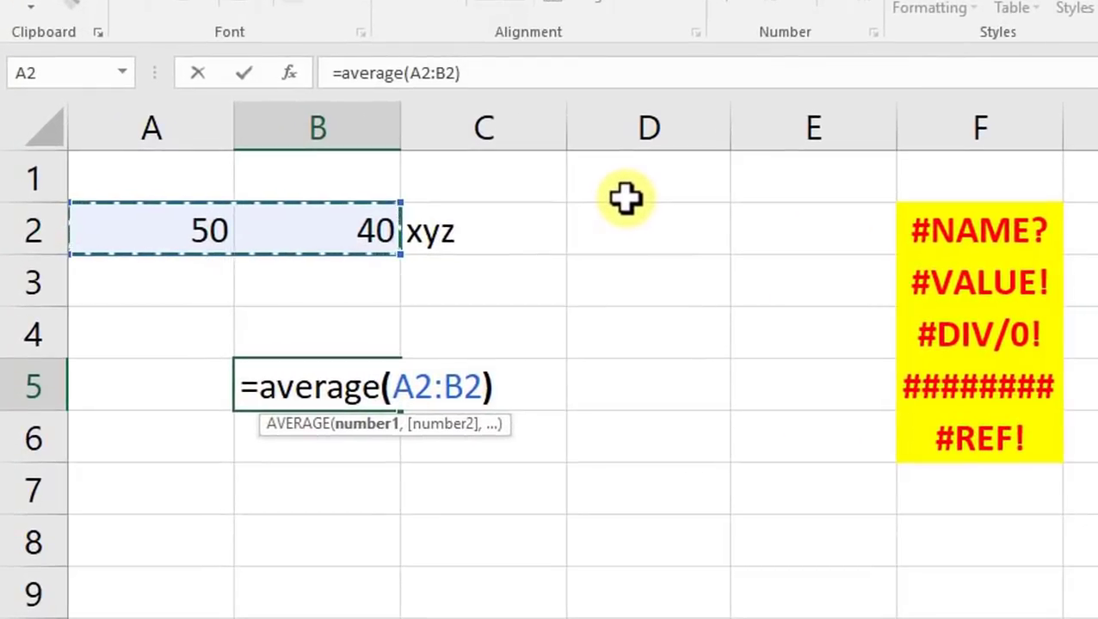
key(Return)
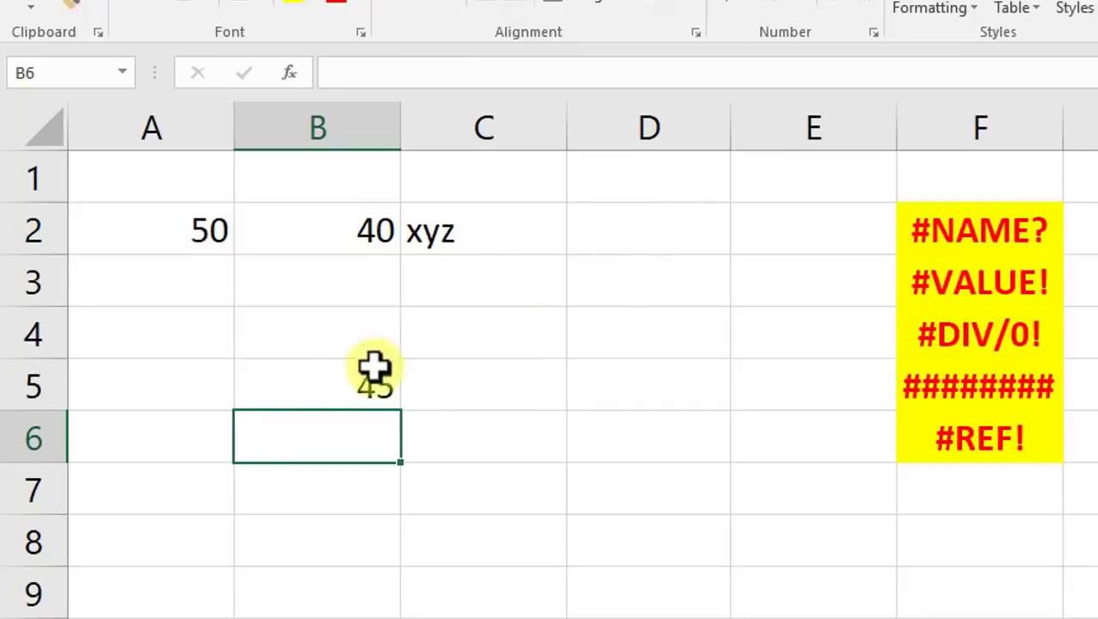
Misspell the function name in B5's formula so it reads =AVRAGE(A2:B2).
click(314, 386)
double_click(314, 386)
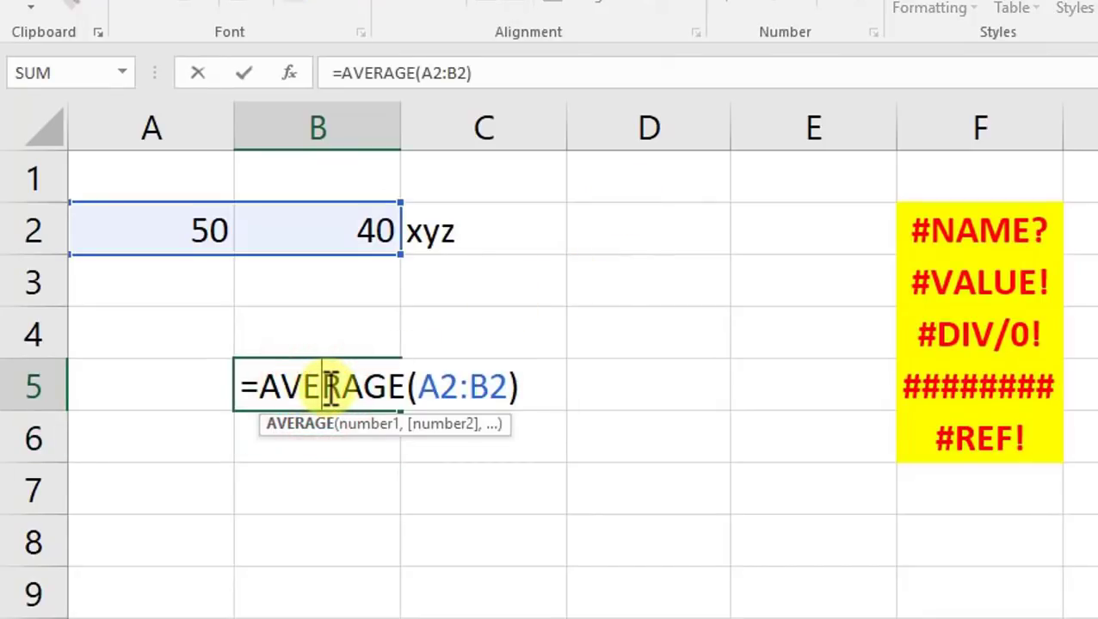
key(BackSpace)
key(Return)
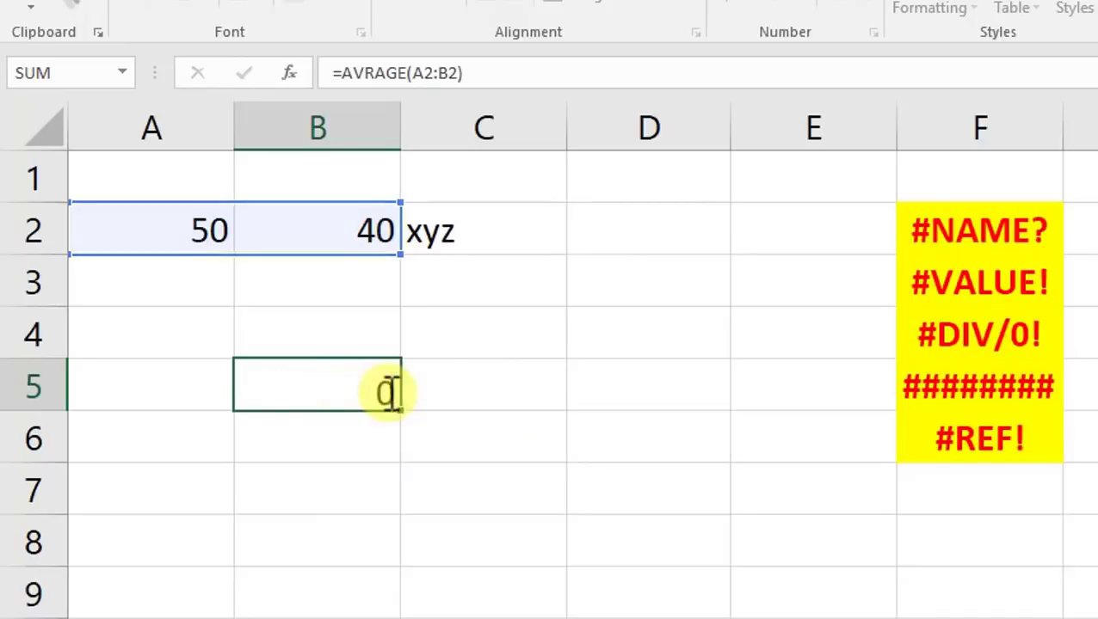
click(297, 398)
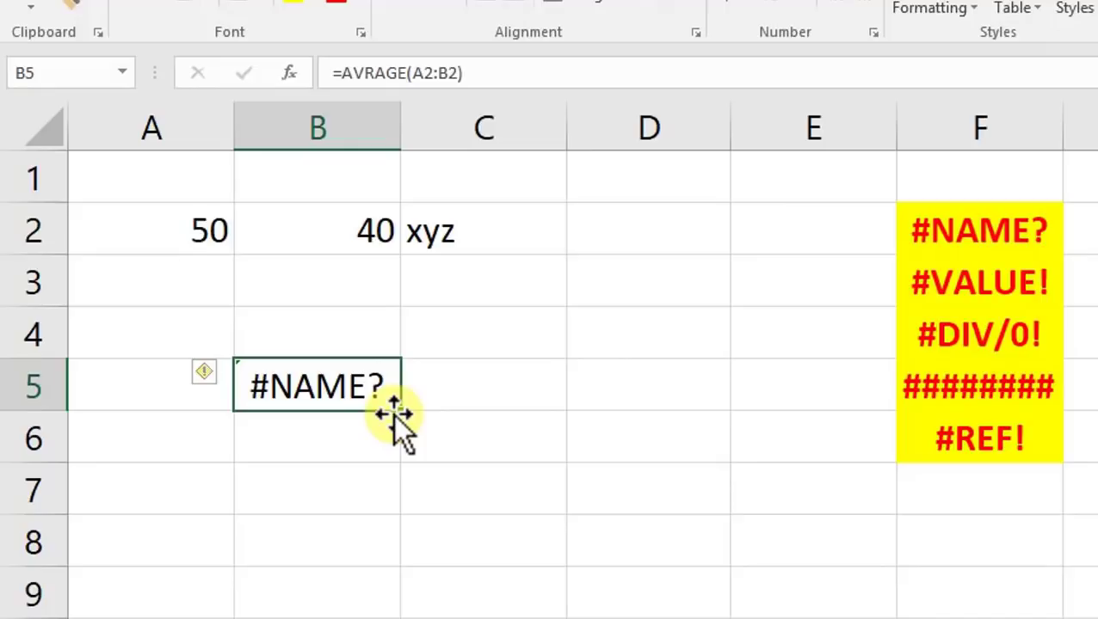
Correct the misspelled function name in B5 so the formula reads =AVERAGE(A2:B2).
double_click(340, 398)
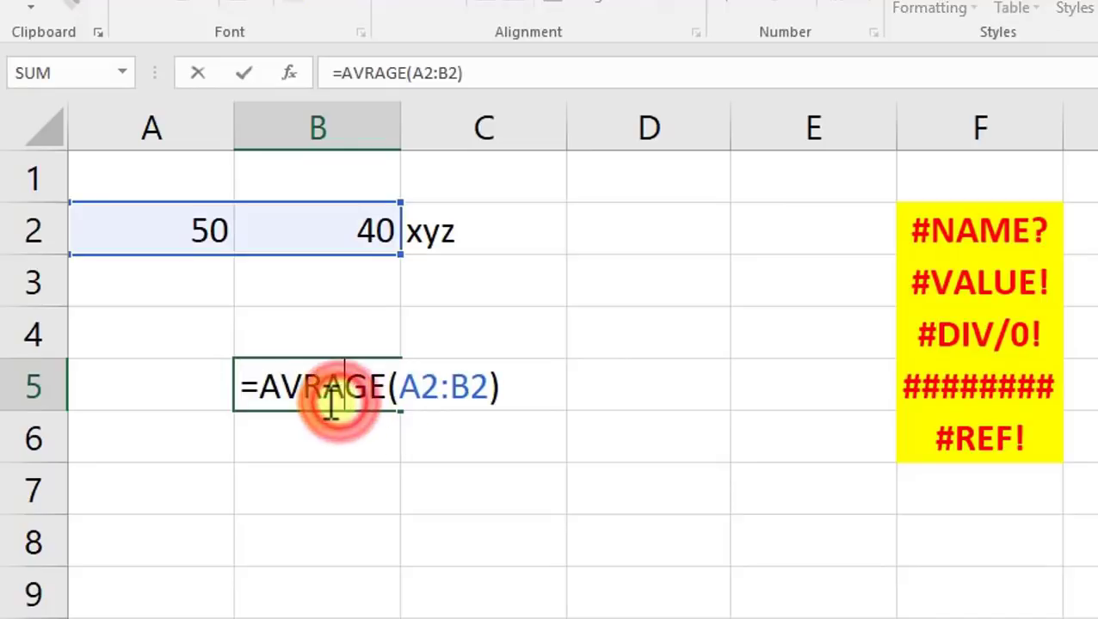
click(308, 389)
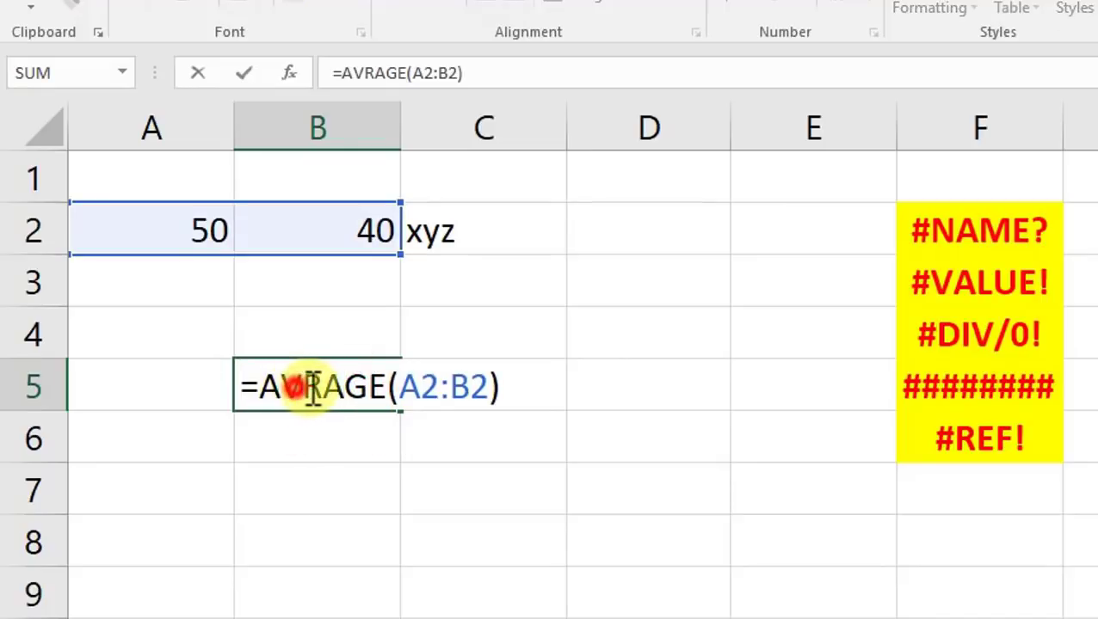
text(e)
key(Return)
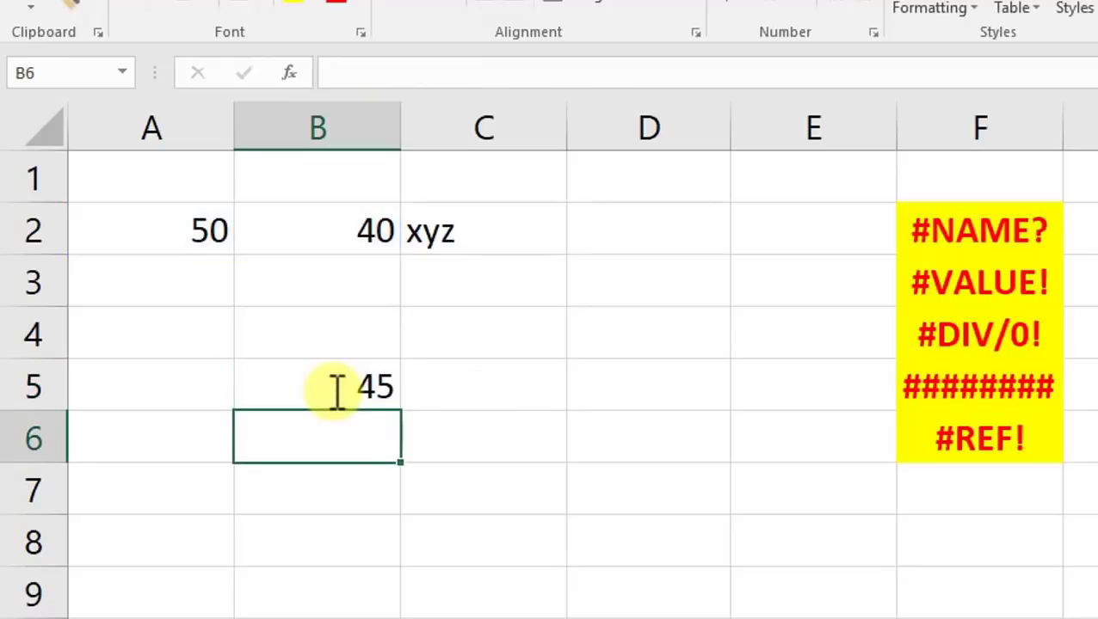
click(334, 387)
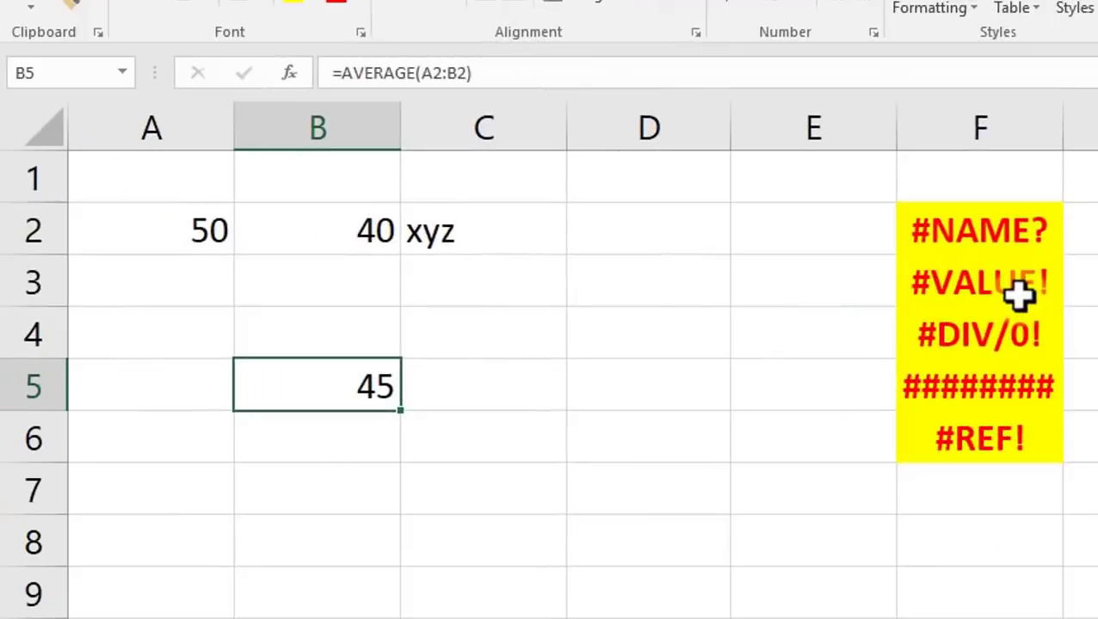
Enter the formula =A2+B2 in cell B6 to add the two numbers in row 2.
click(1028, 293)
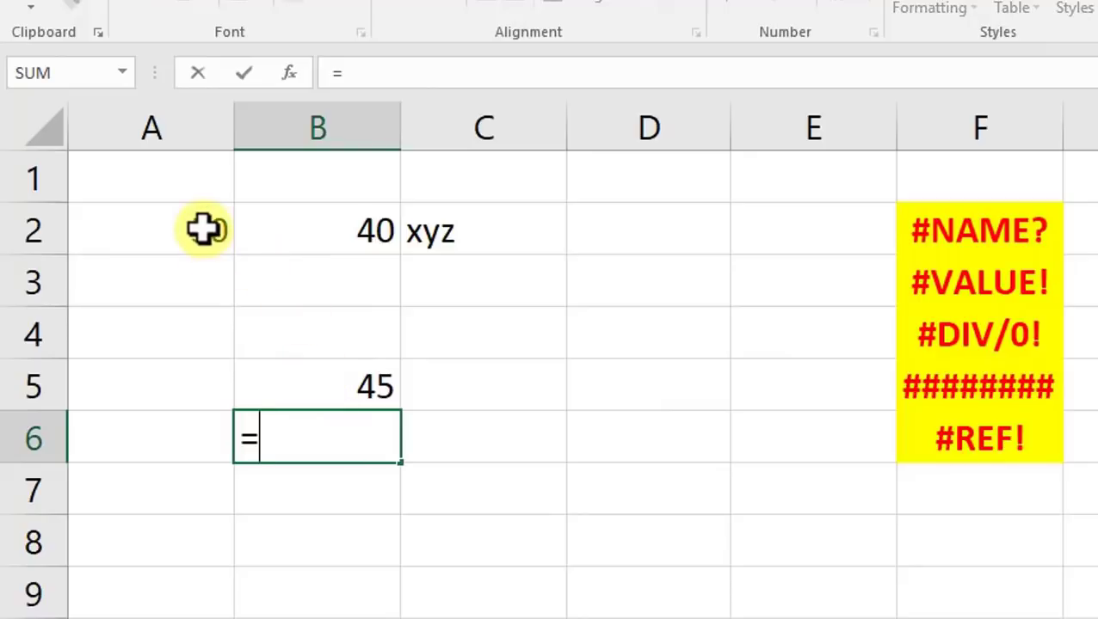
text(=)
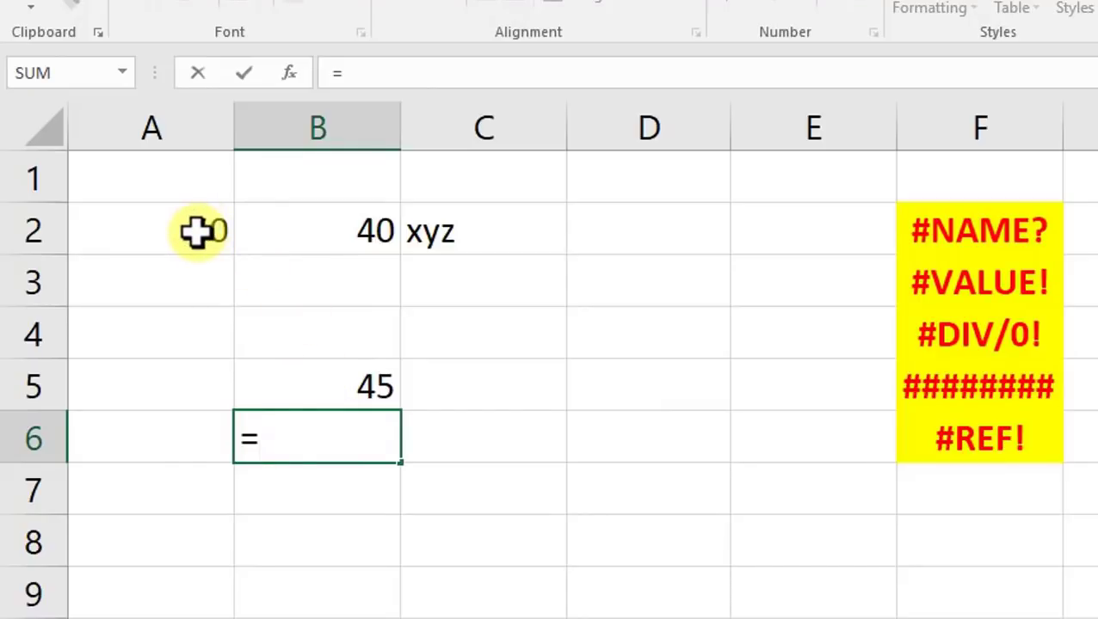
click(197, 230)
text(+)
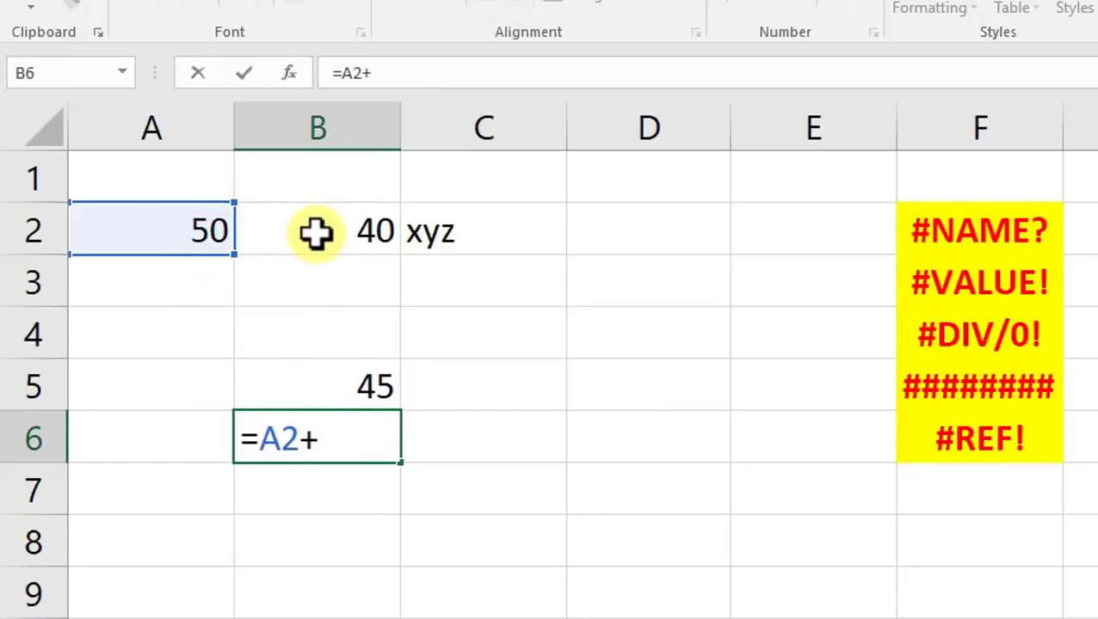
click(316, 232)
key(Return)
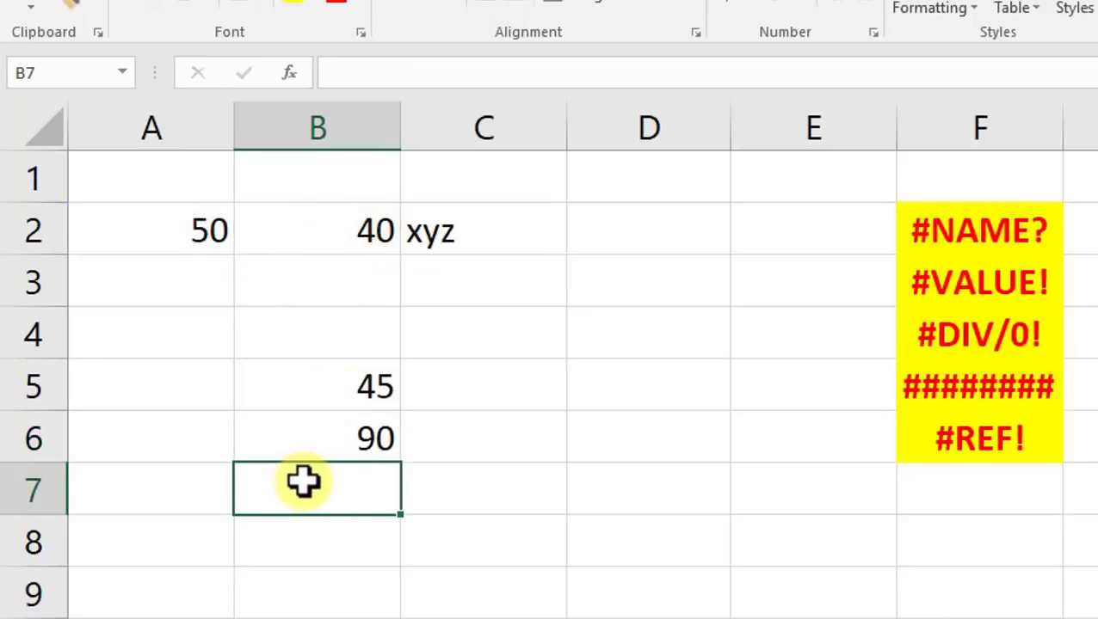
Enter the formula =A2+B2+C2 in cell B7, including the text cell in the addition.
click(196, 238)
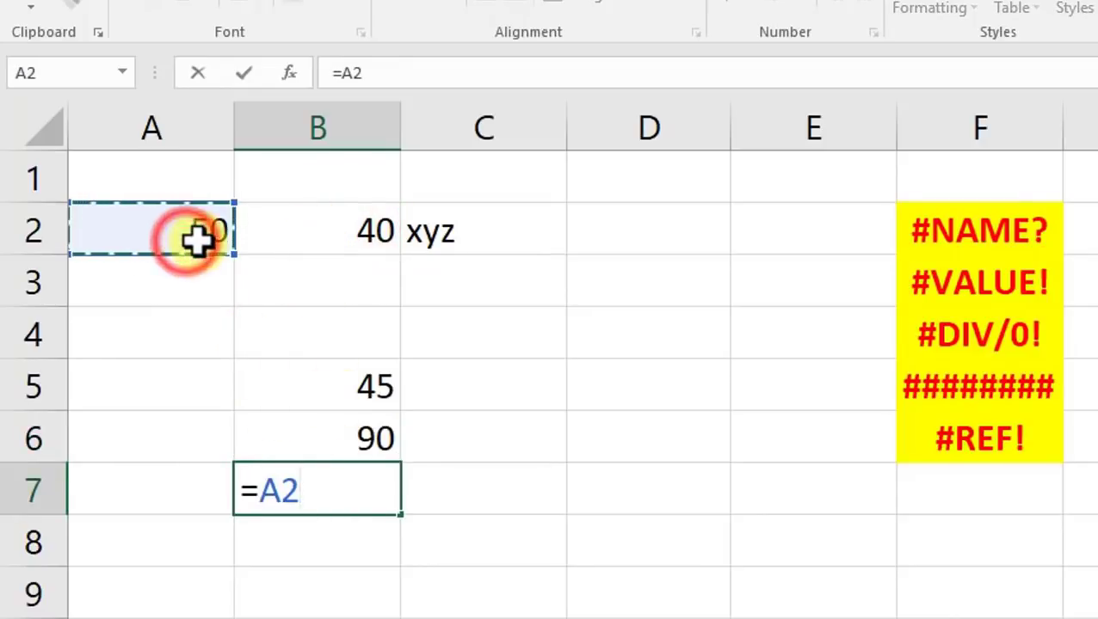
text(+)
click(293, 236)
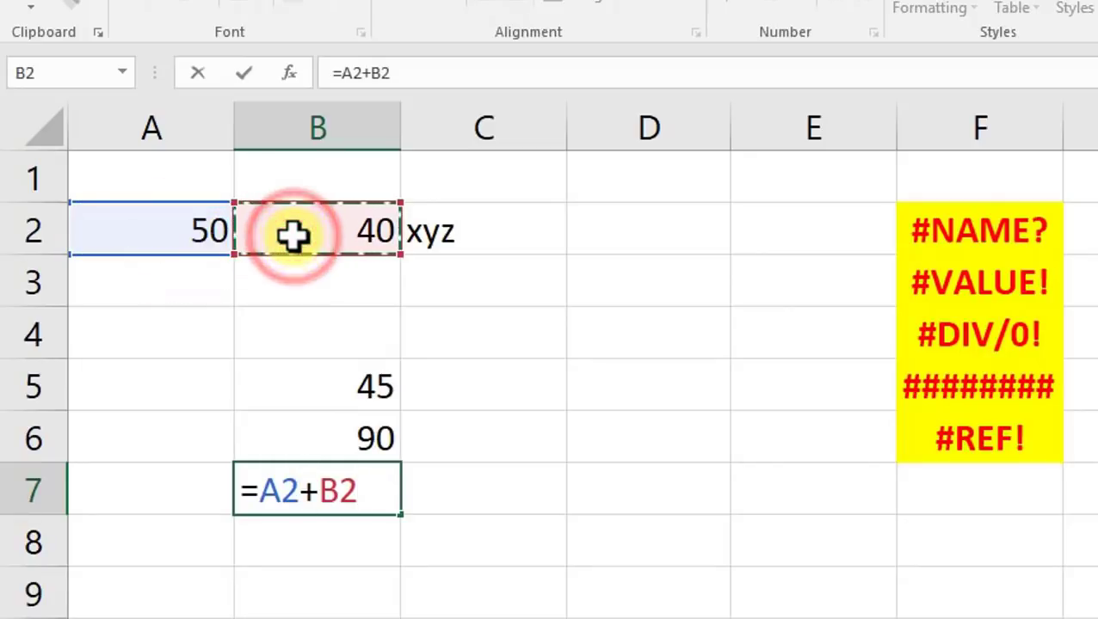
text(+)
click(439, 236)
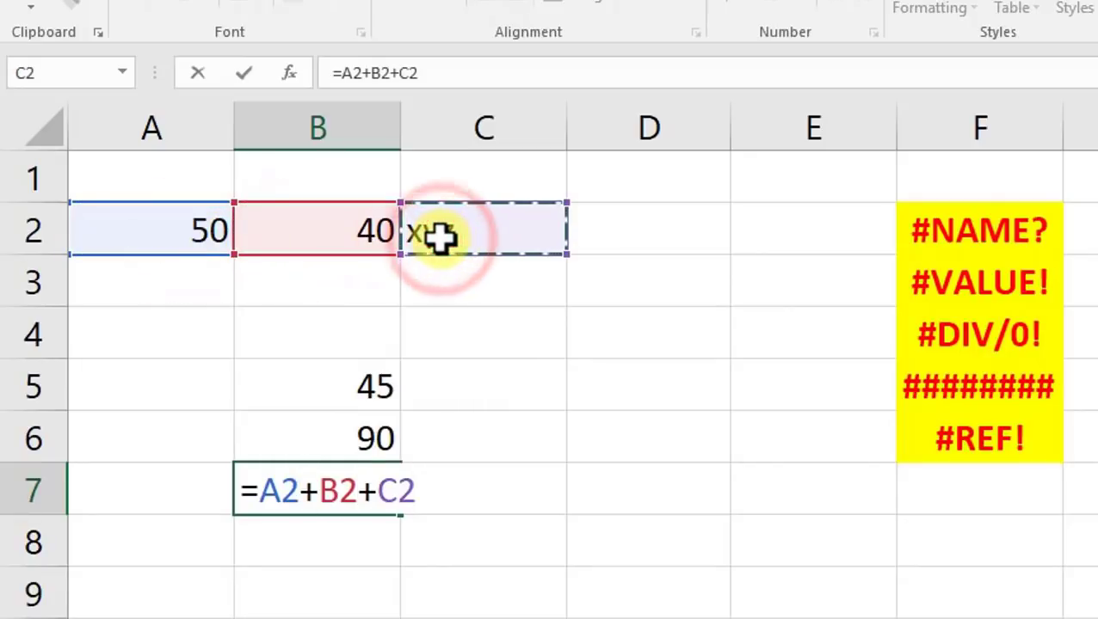
key(Return)
click(301, 483)
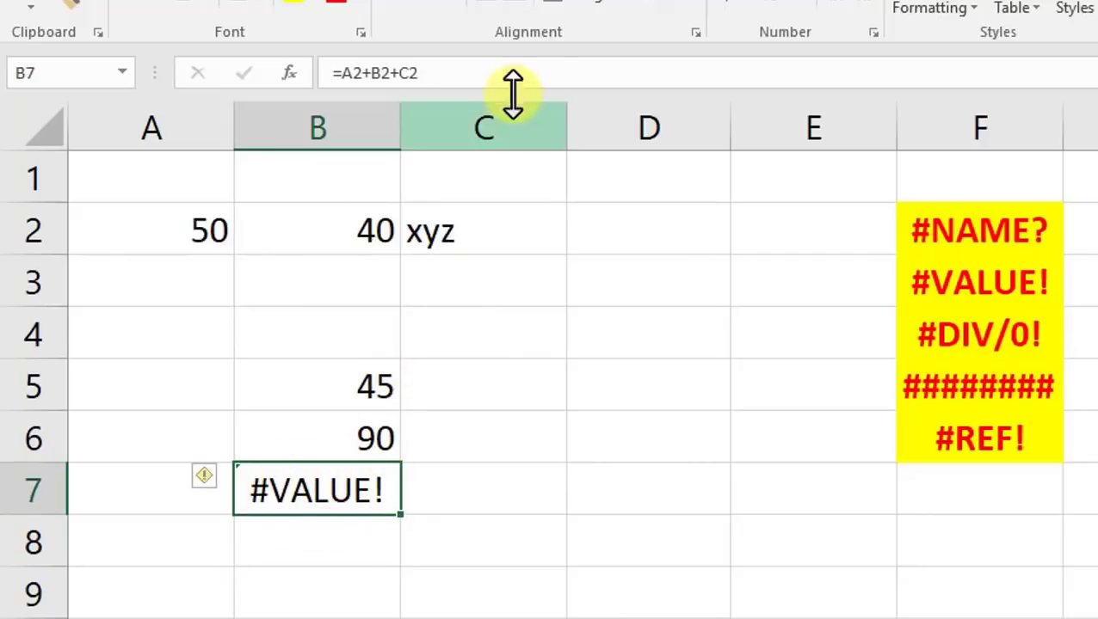
drag(184, 237, 378, 239)
click(451, 241)
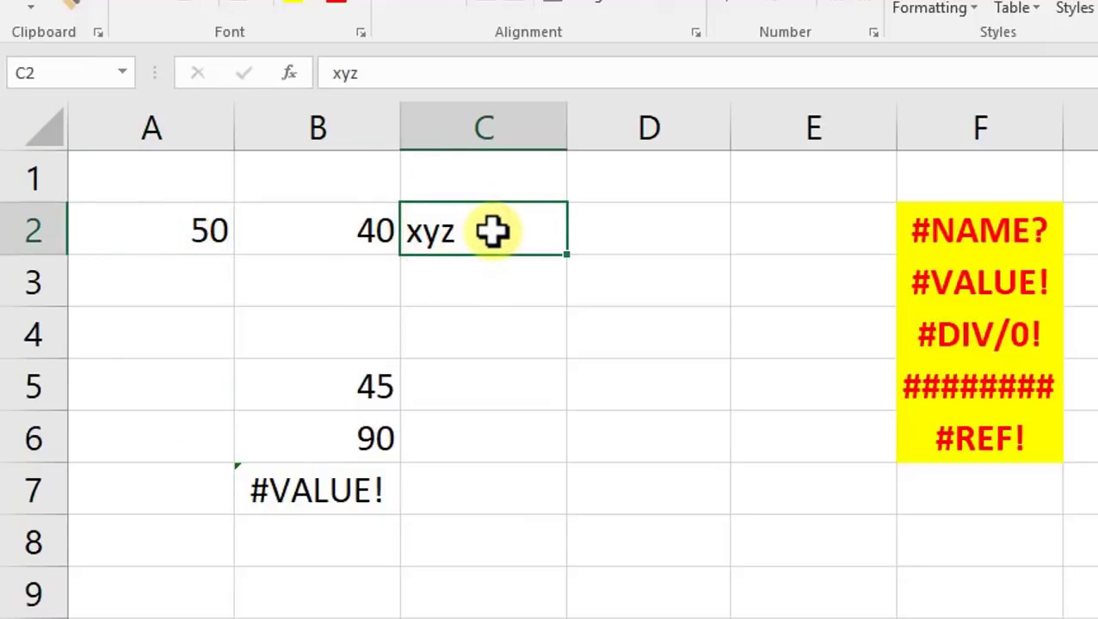
drag(215, 239, 320, 239)
click(424, 232)
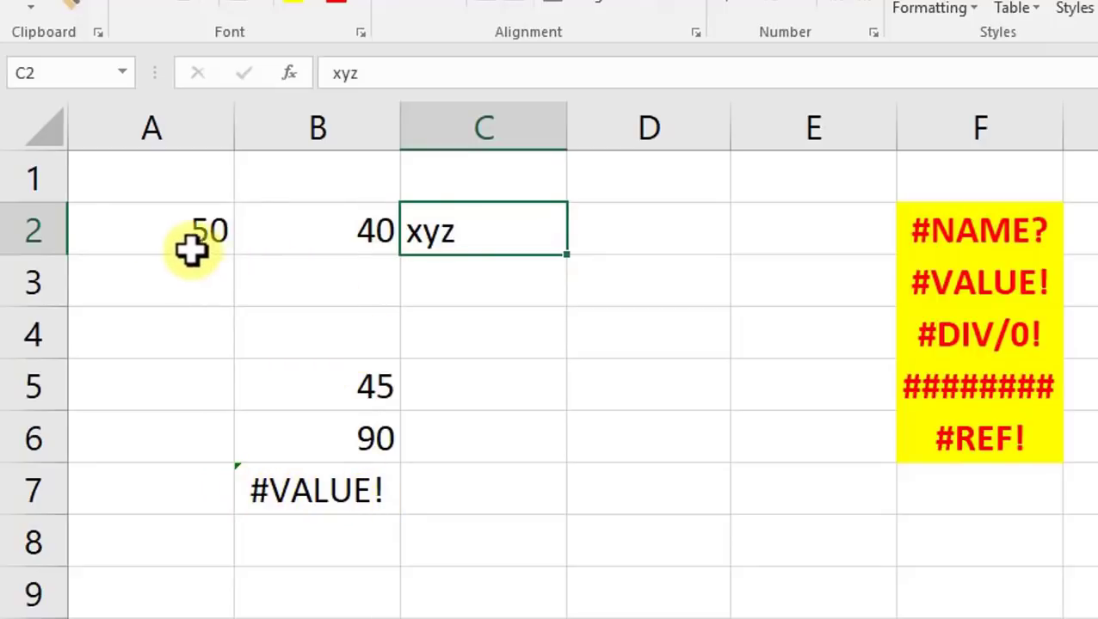
click(163, 236)
drag(249, 240, 449, 233)
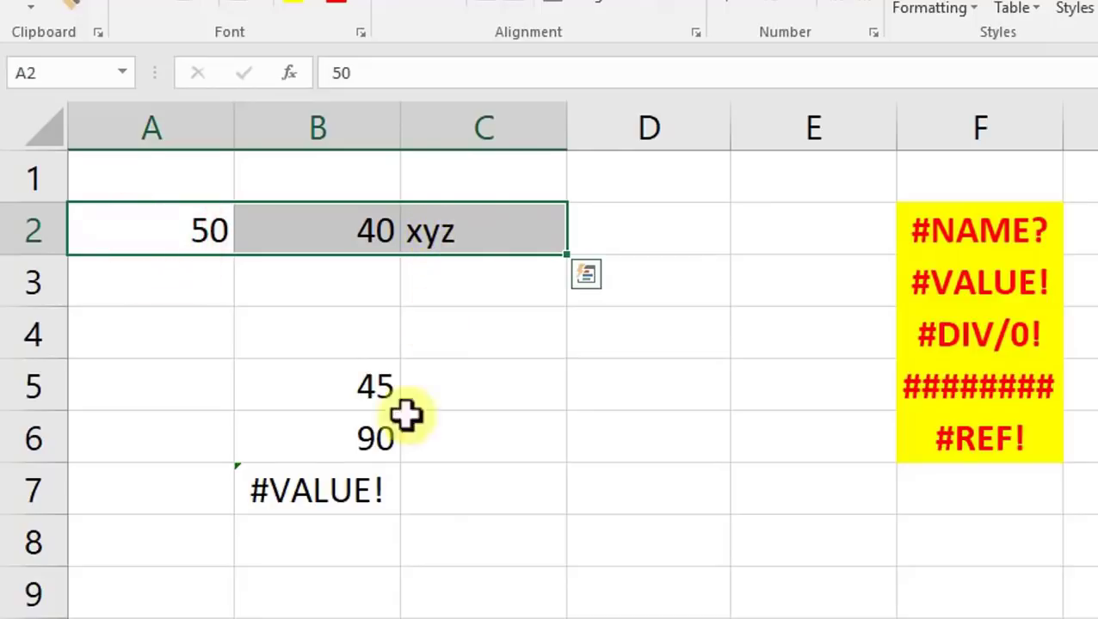
Enter the formula =SUM(A2:C2) in cell C7, beside the plus-operator addition.
click(456, 493)
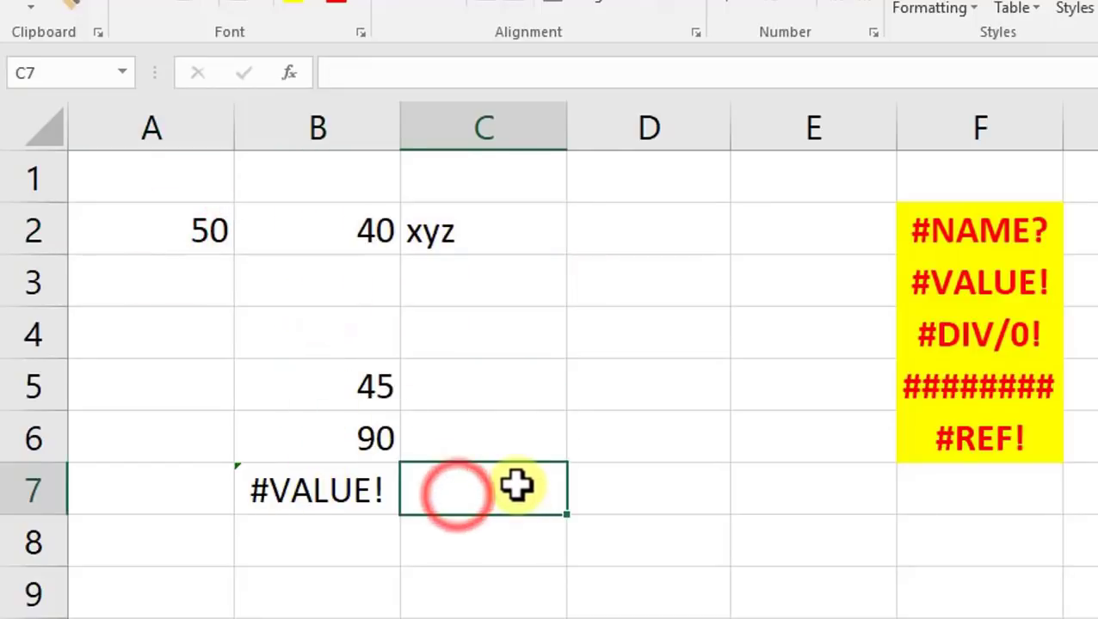
text(=)
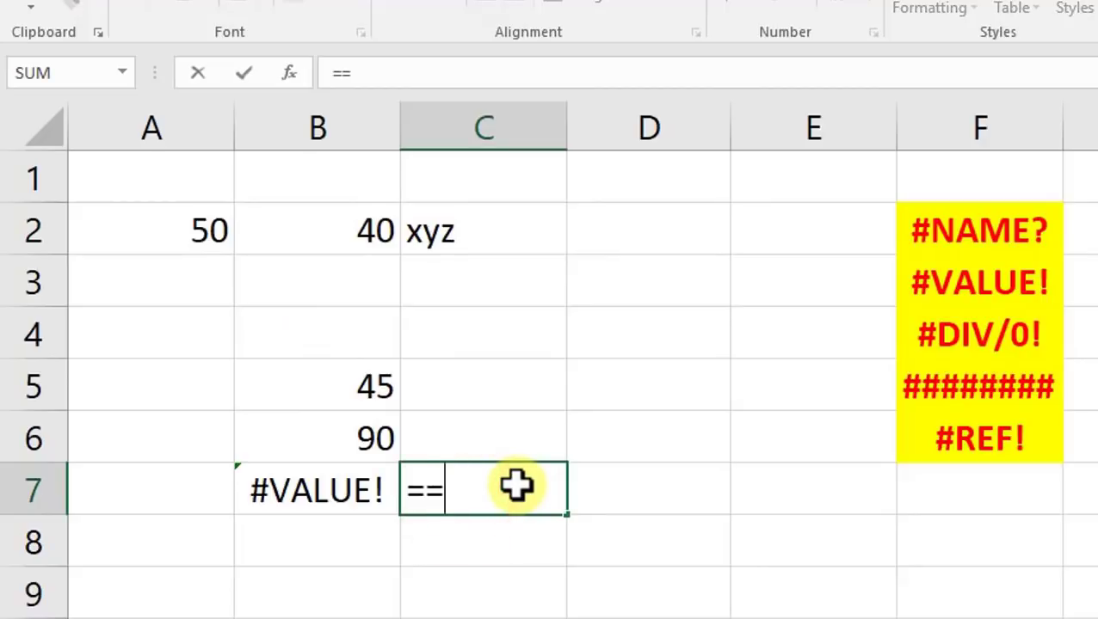
text(suu)
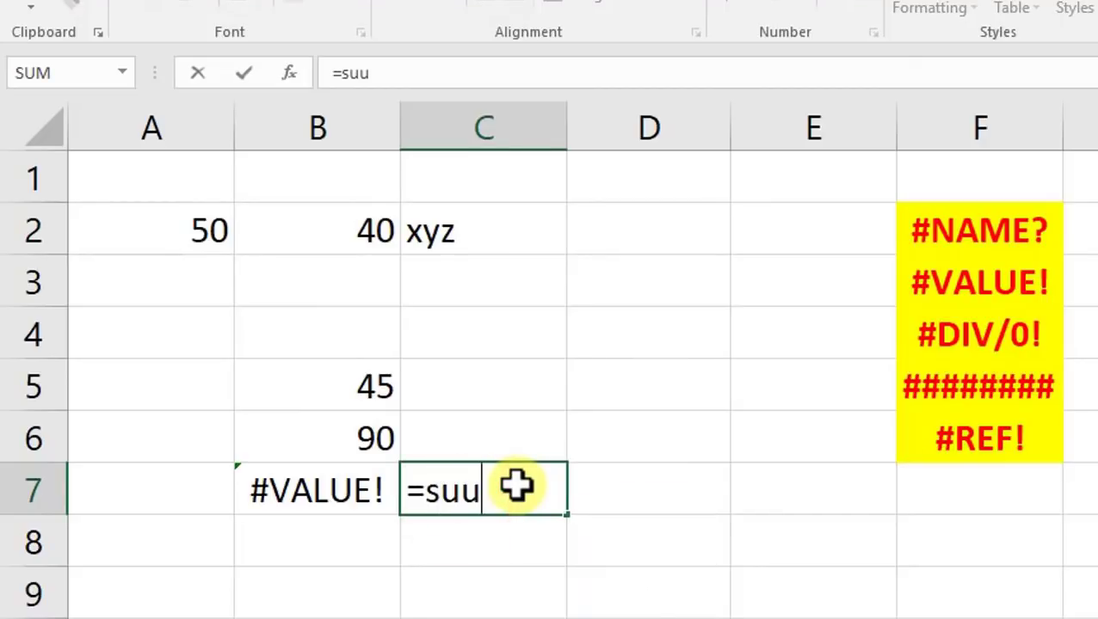
key(BackSpace)
text(m)
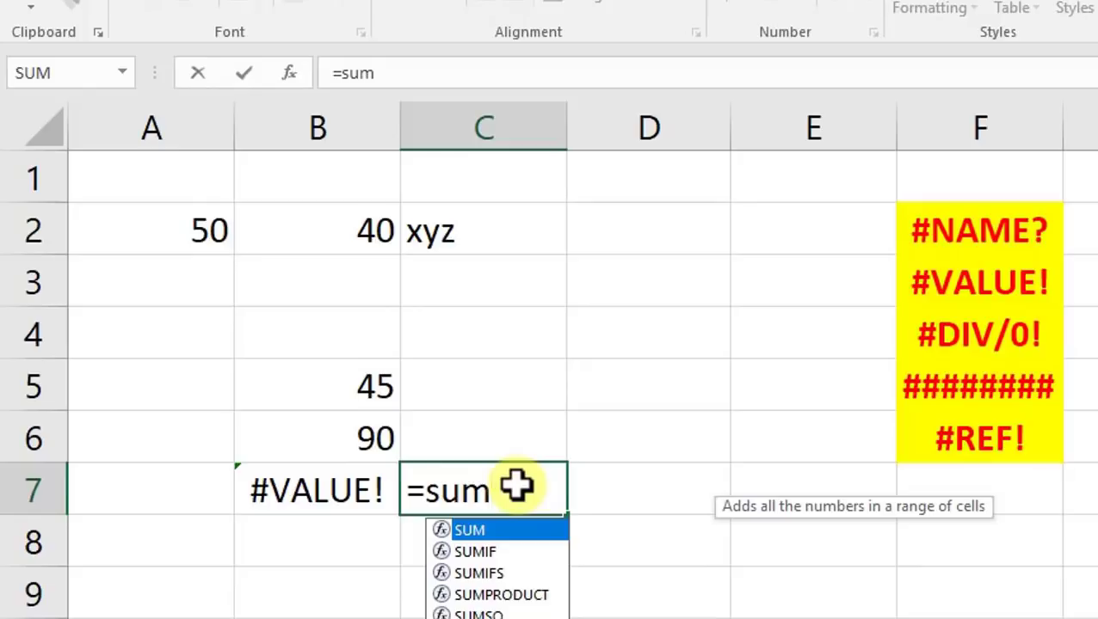
text(()
drag(196, 228, 465, 243)
text())
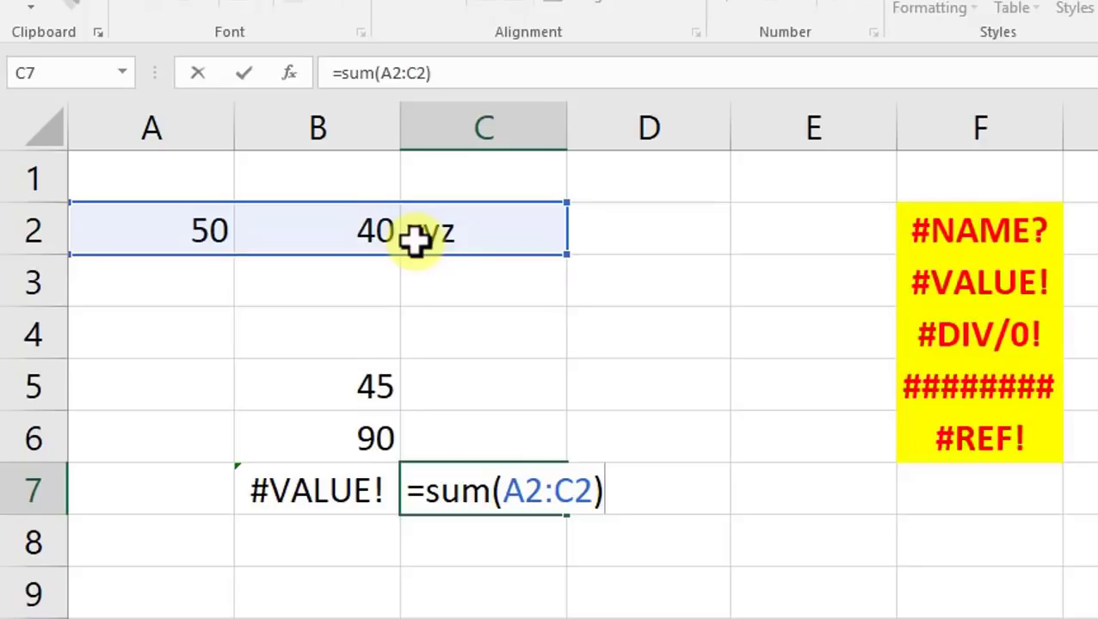
key(Return)
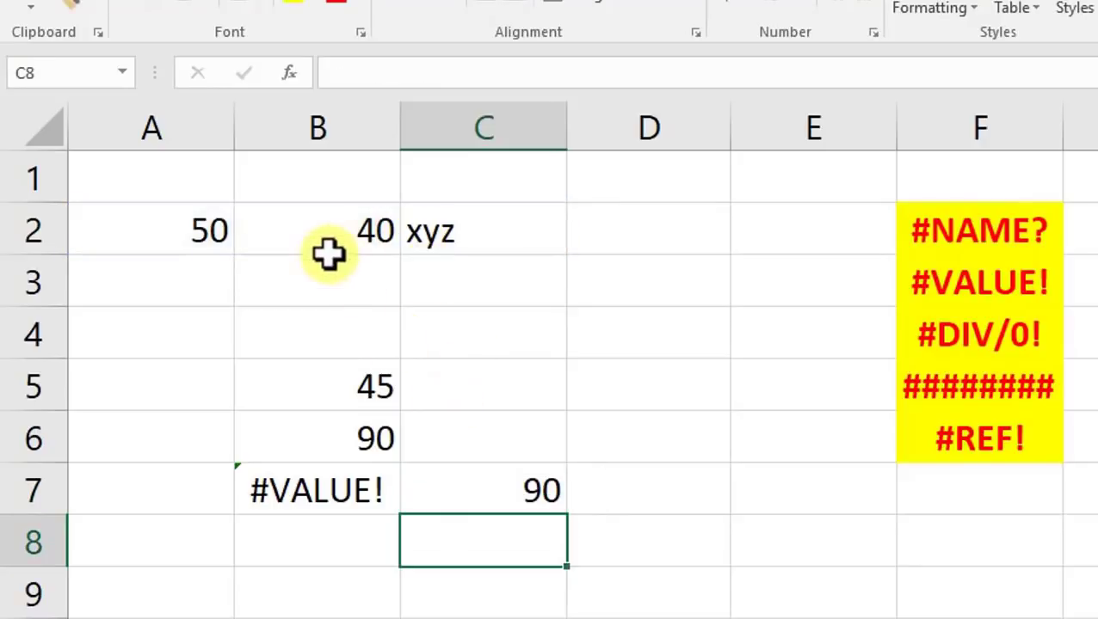
click(201, 234)
click(324, 232)
click(489, 488)
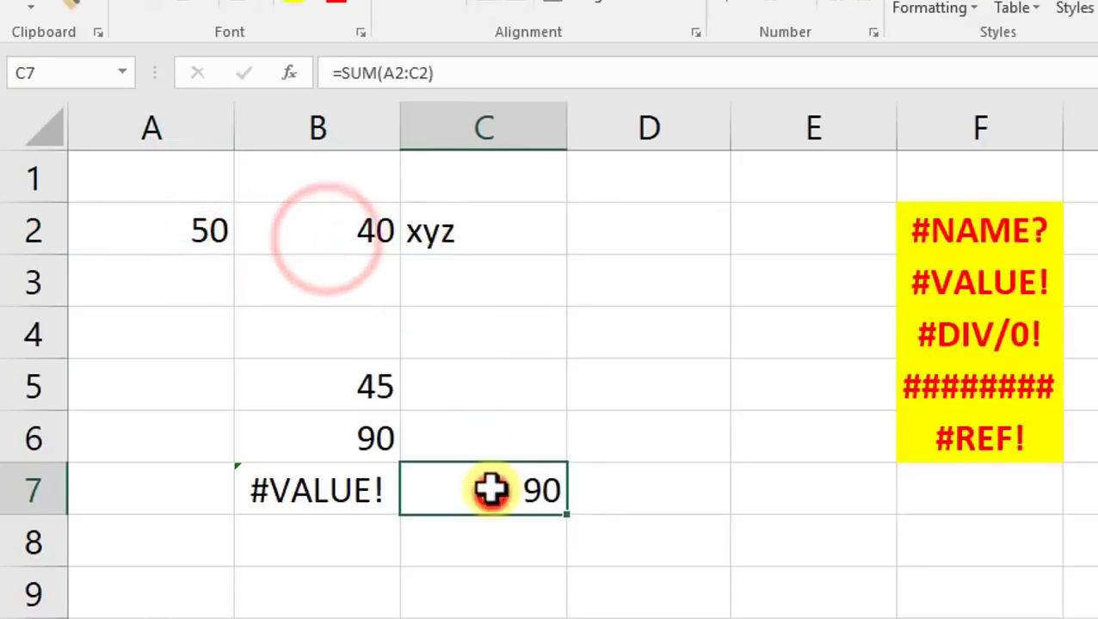
click(462, 241)
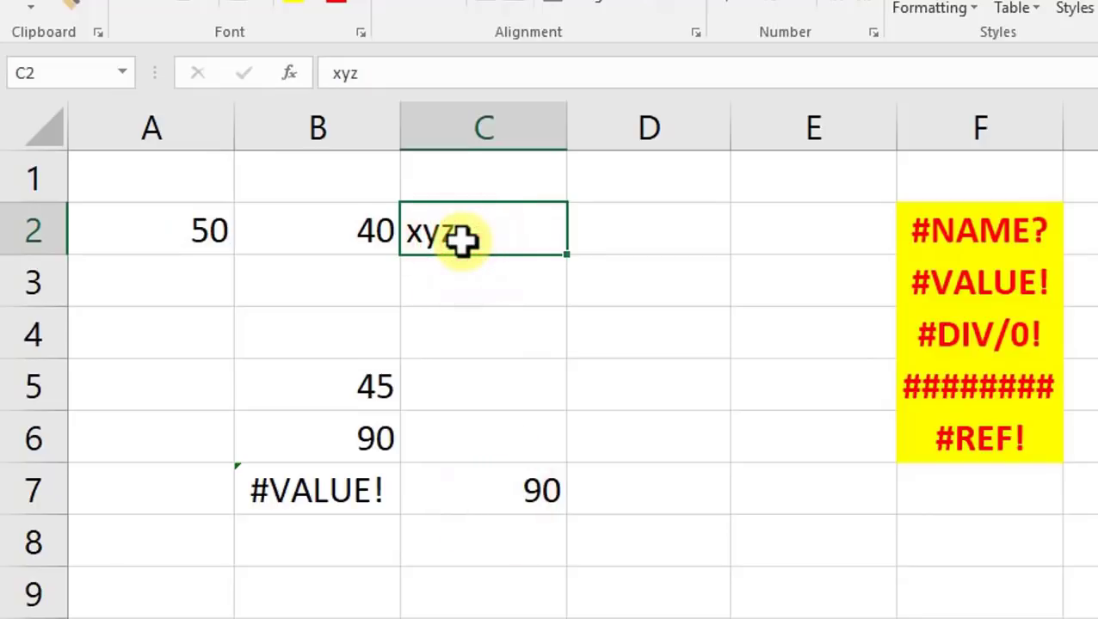
Compare the SUM formula in C7 with its source range A2:C2, including the text cell C2.
click(492, 496)
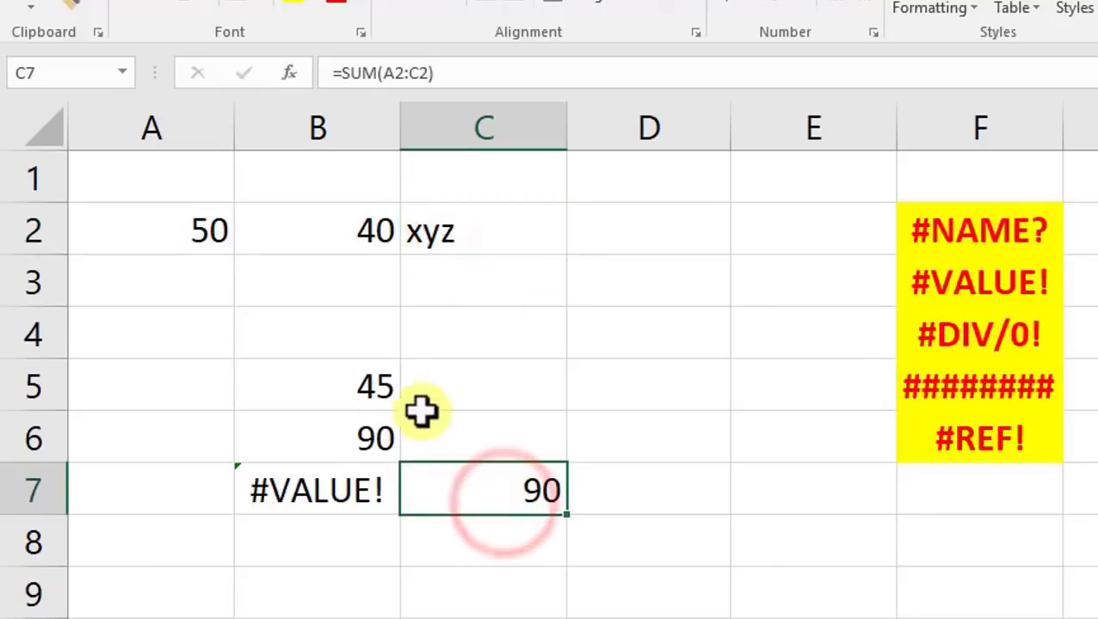
drag(209, 238, 497, 240)
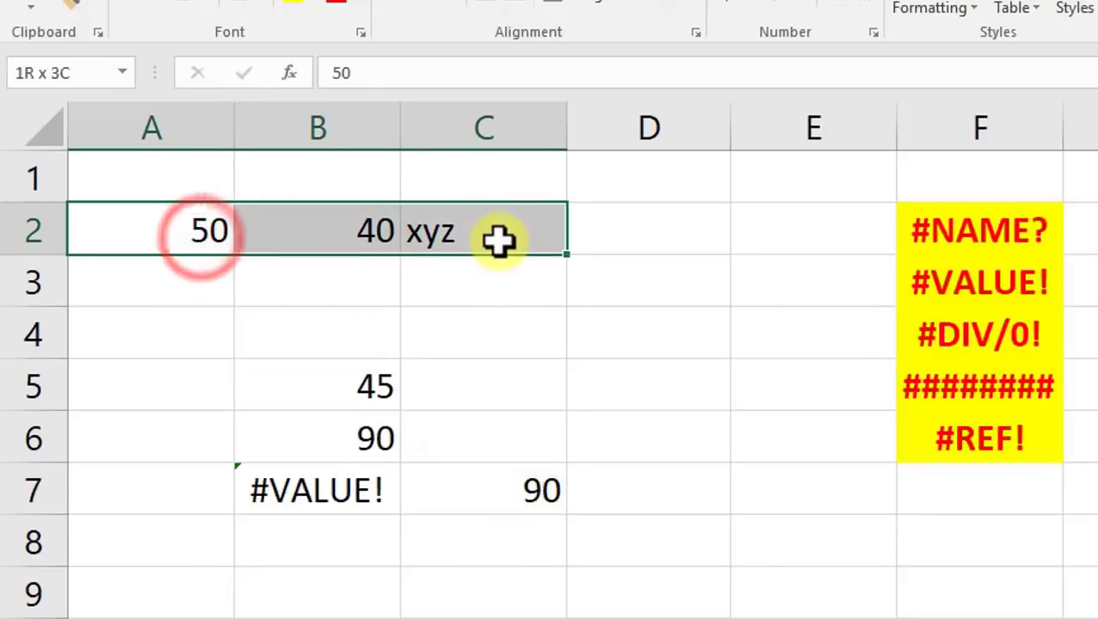
click(522, 484)
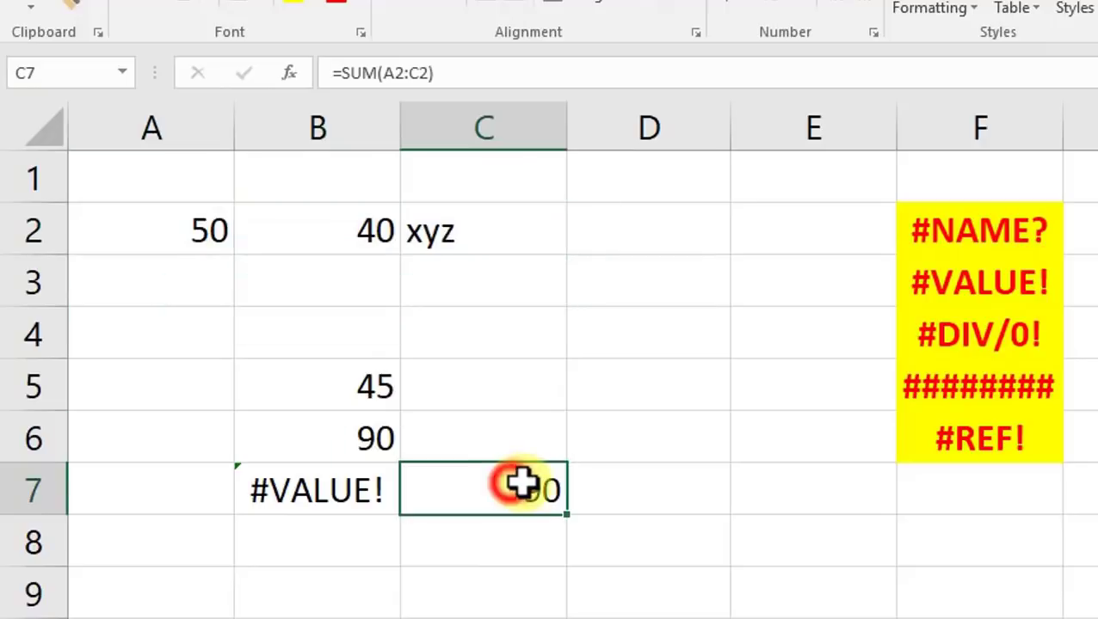
click(449, 234)
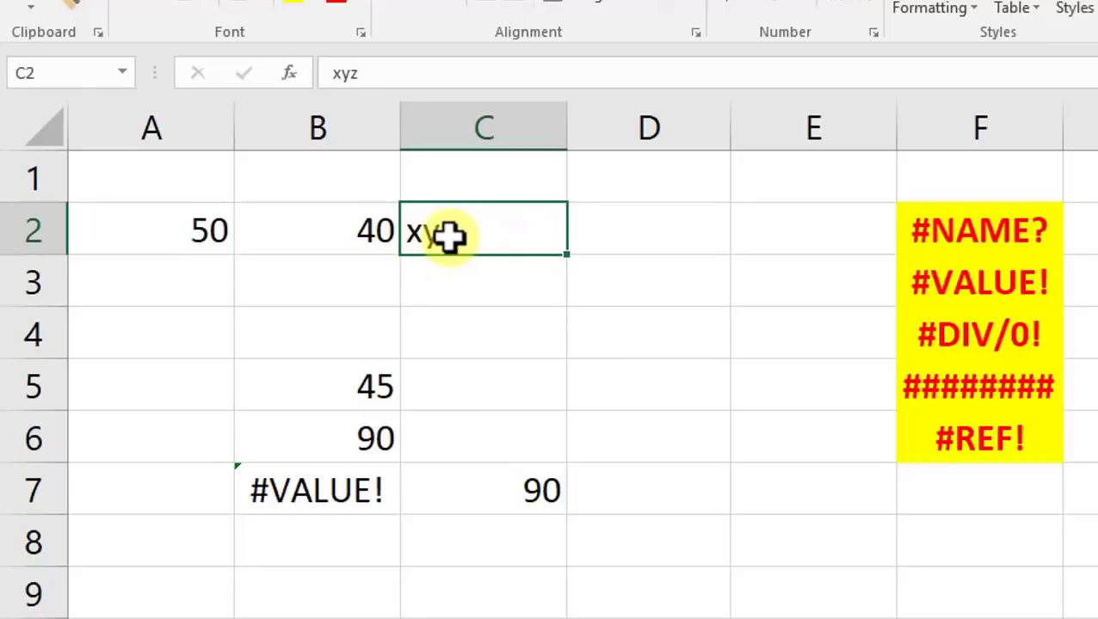
Enter the formula =50/0 in cell B8 as an example of the #DIV/0! error listed in F4.
click(945, 338)
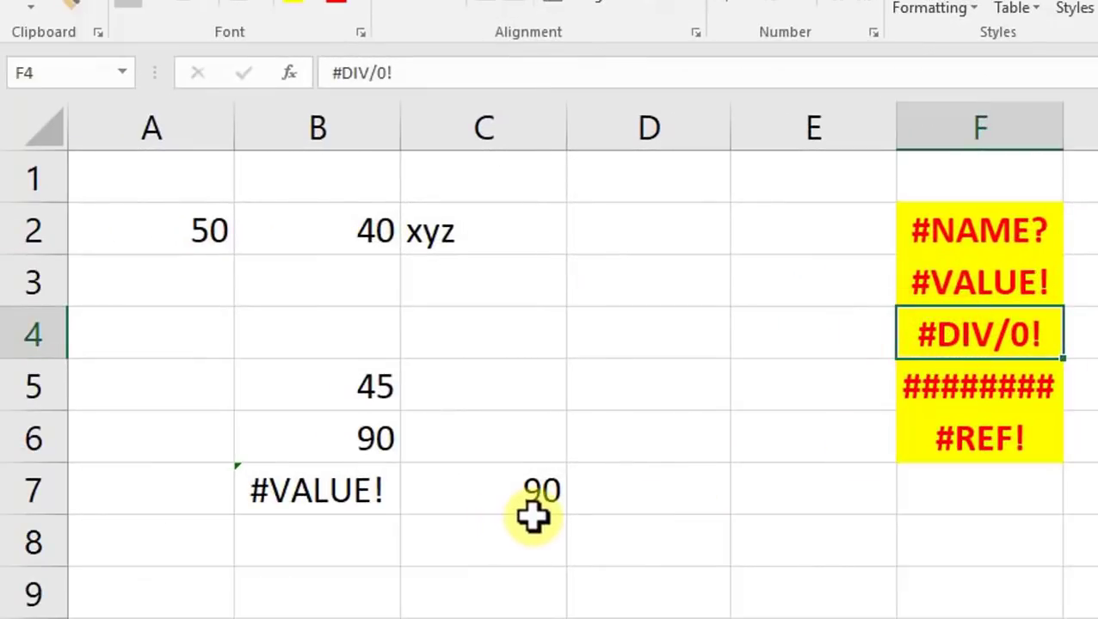
click(306, 549)
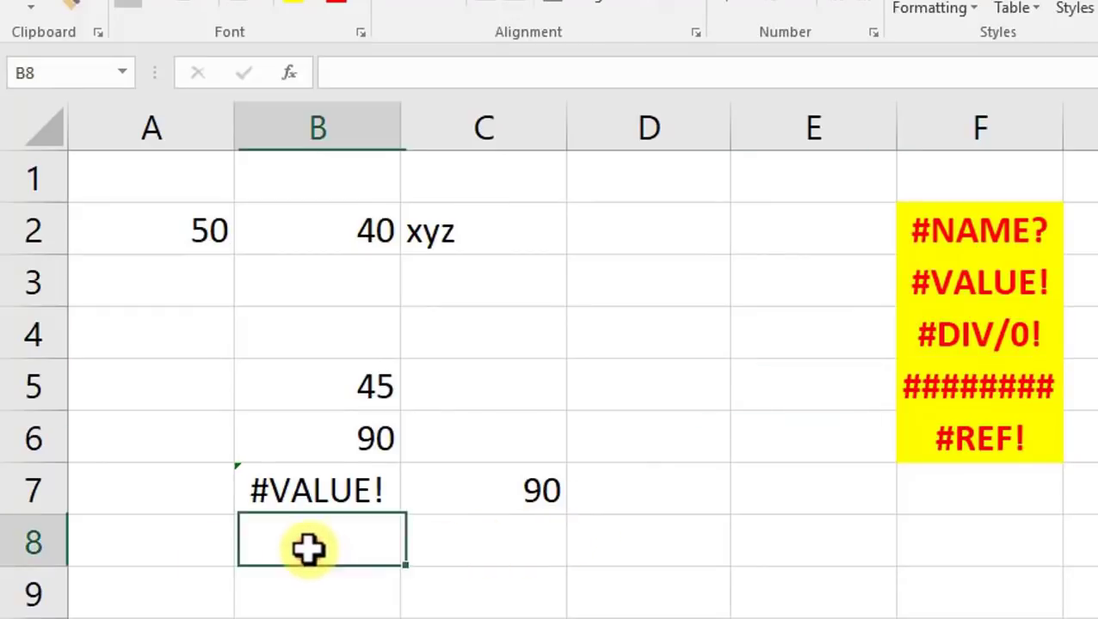
text(=50/0)
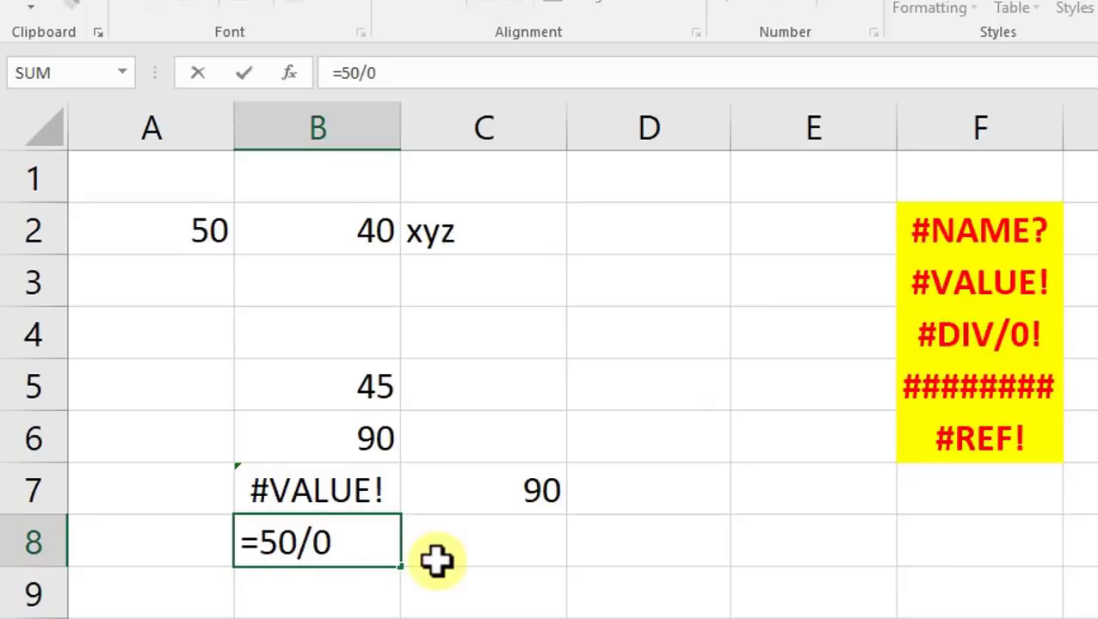
key(Return)
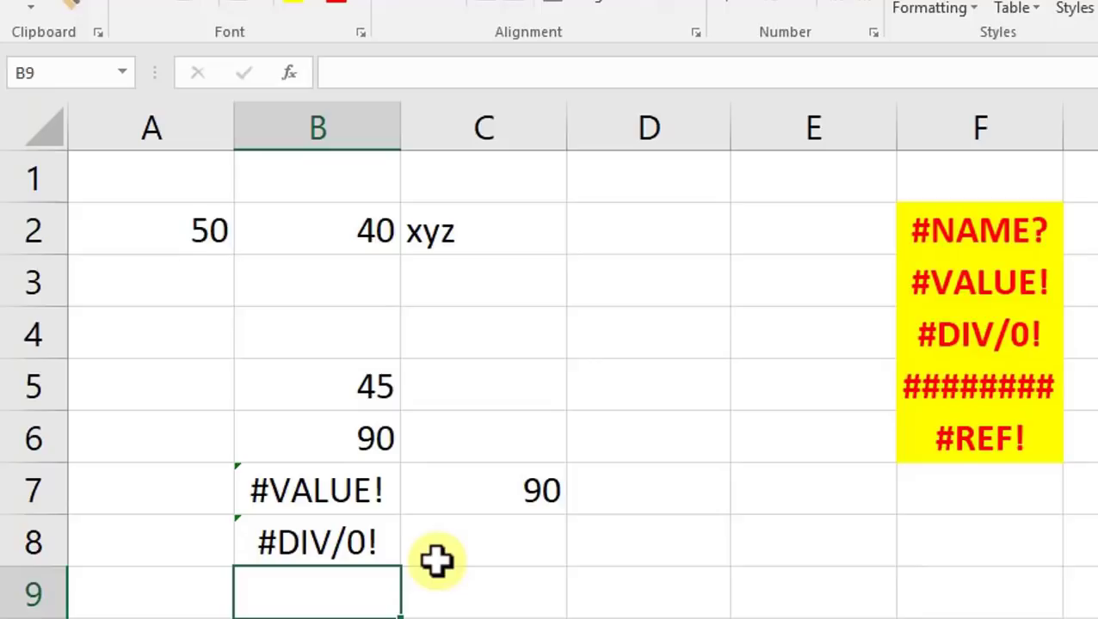
click(305, 546)
Enter the formula =AVERAGE(A2:B2) in cell C8, beside the division formula.
click(495, 548)
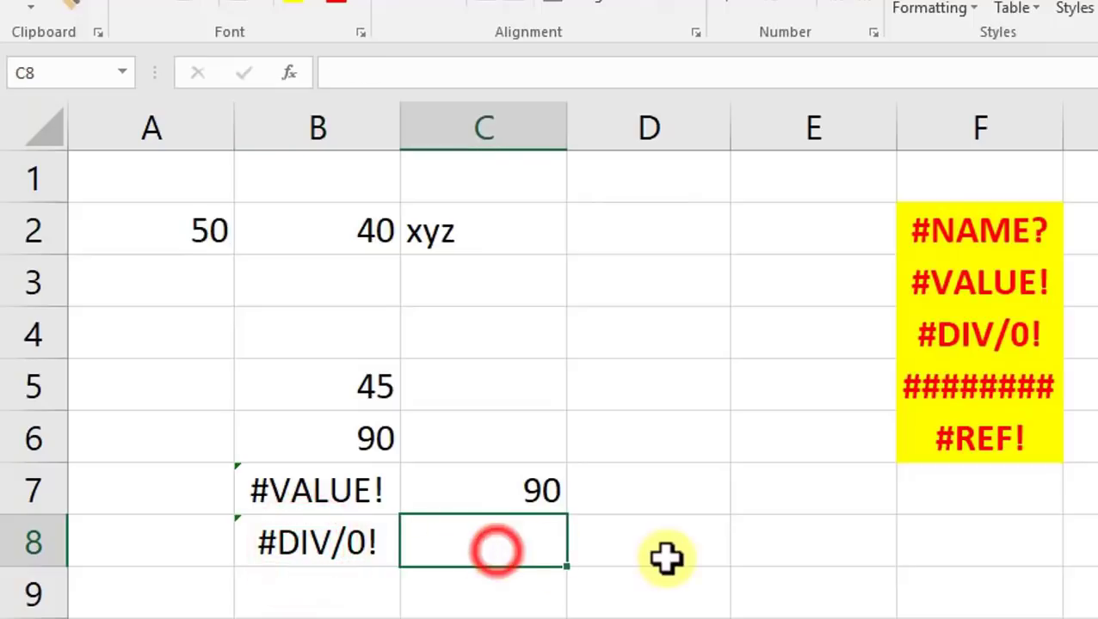
text(=avera)
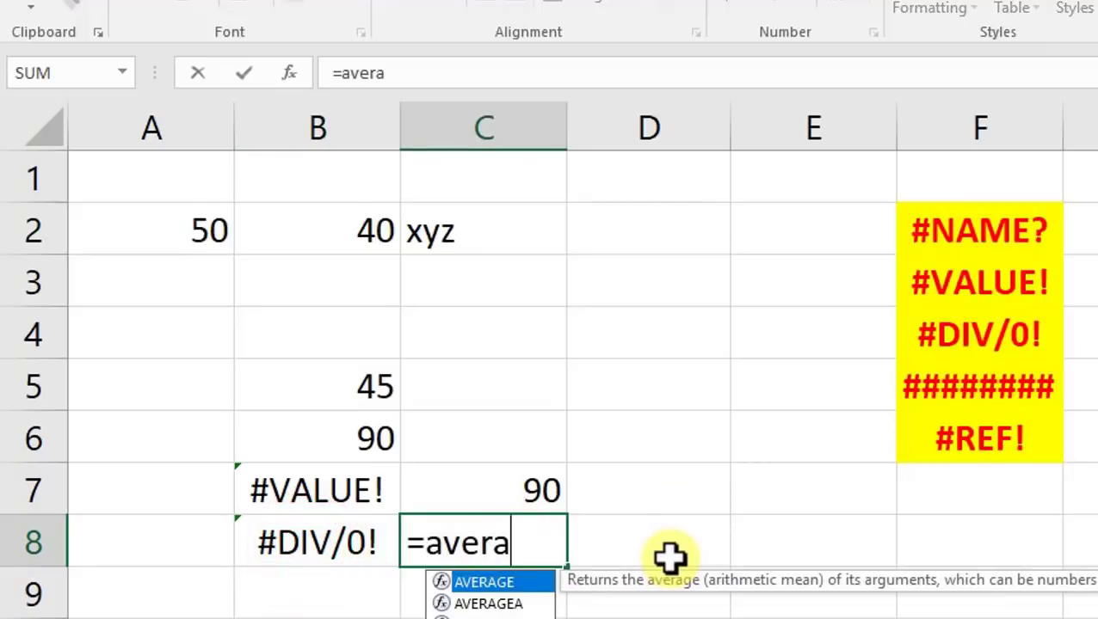
text(ge()
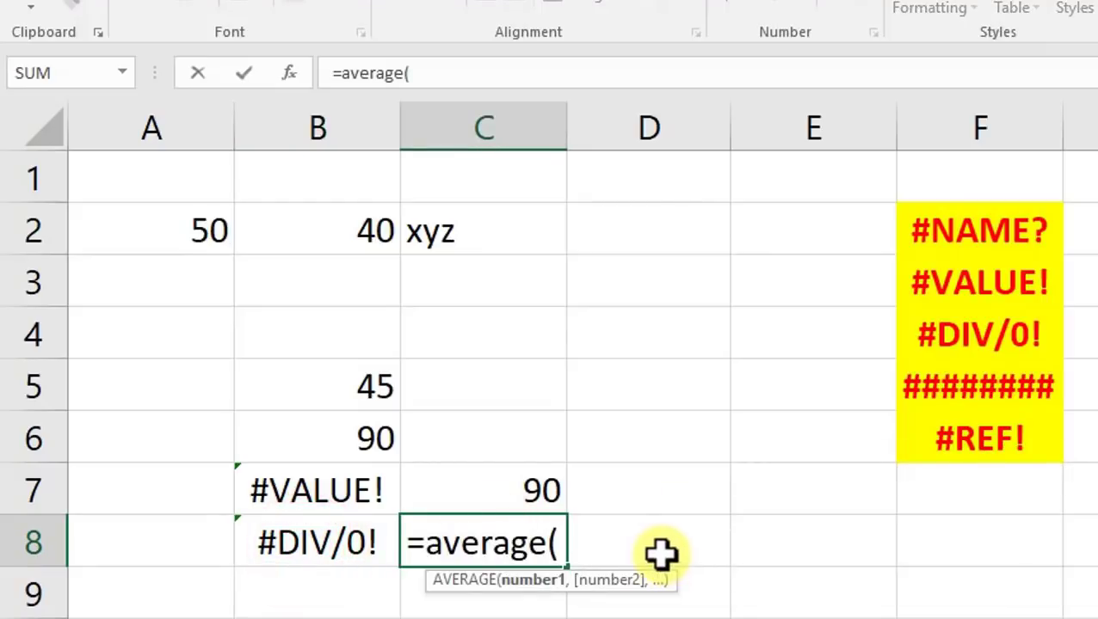
drag(120, 220, 325, 228)
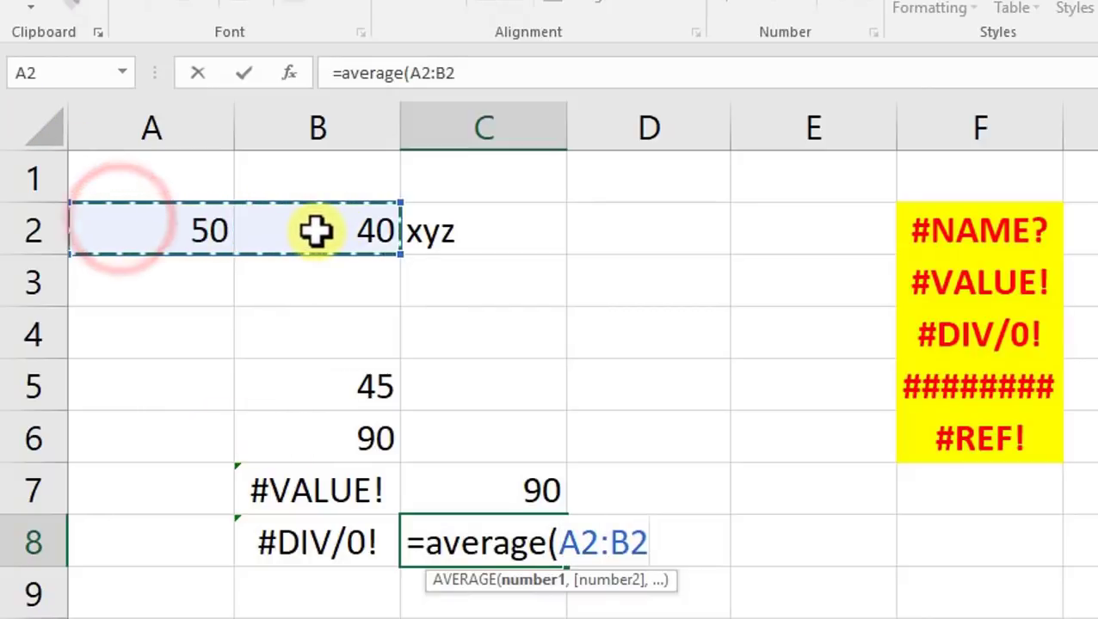
text())
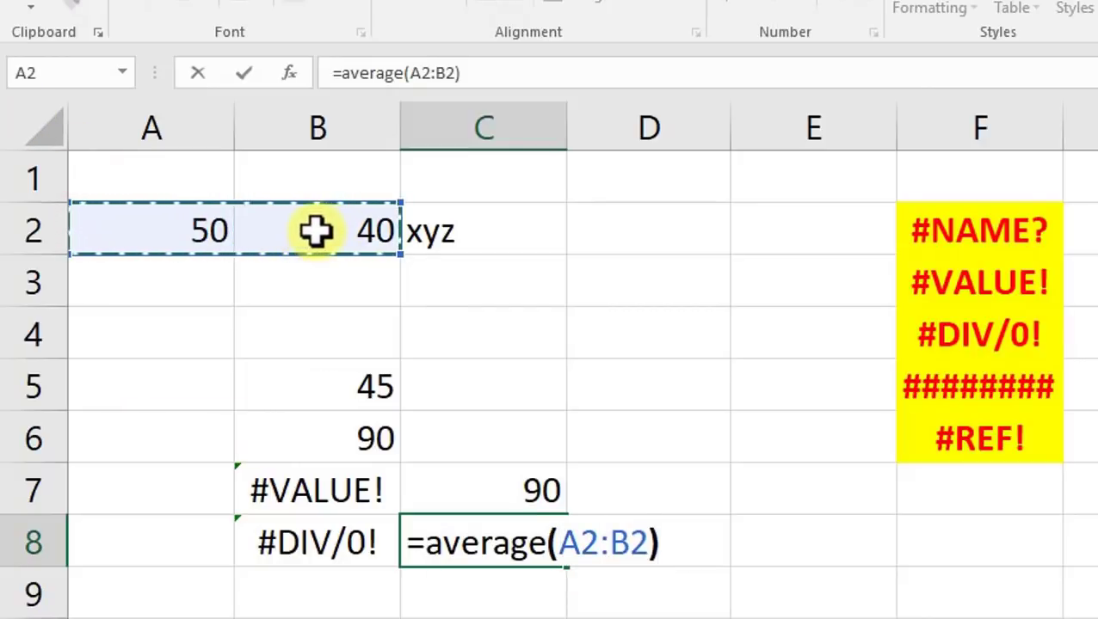
key(Return)
click(542, 542)
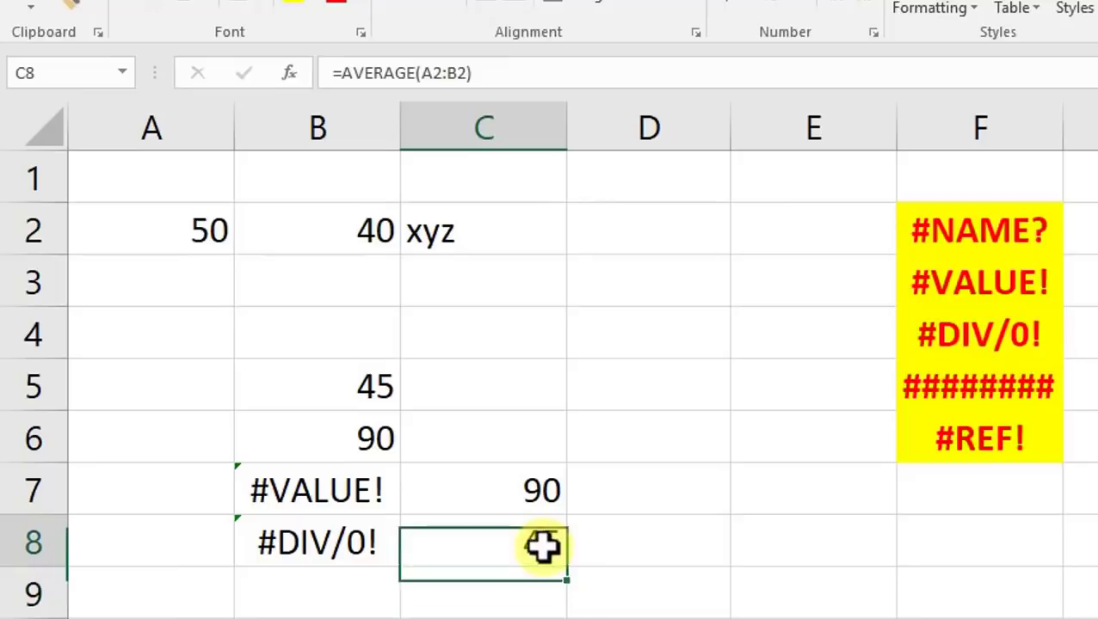
Clear the numbers in A2:B2 and check how the AVERAGE formula in C8 responds.
drag(203, 232, 344, 232)
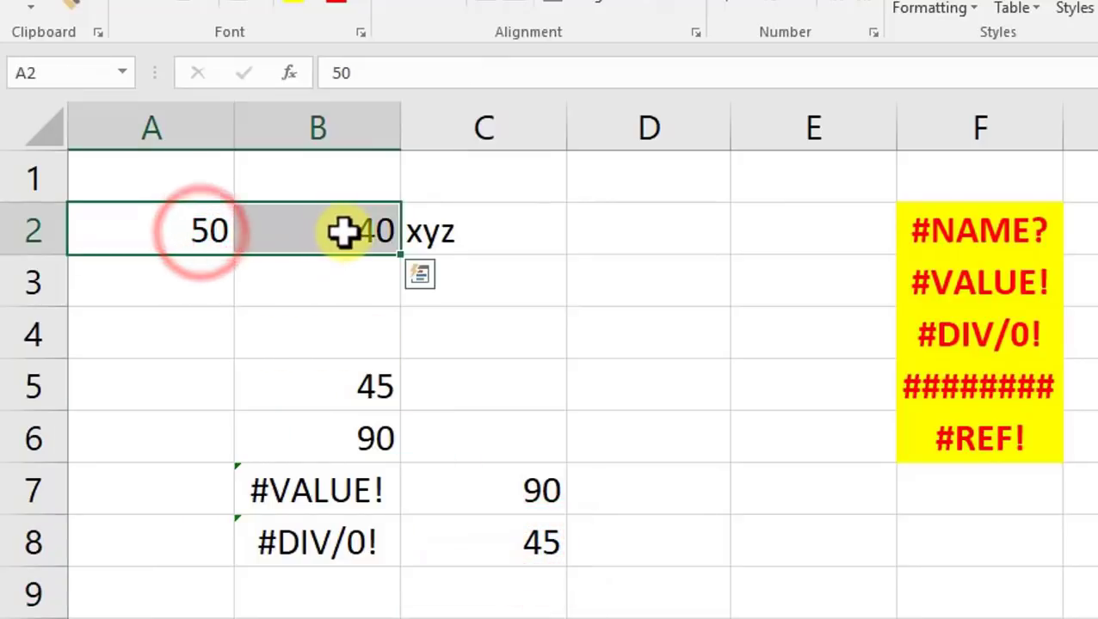
key(Delete)
click(486, 531)
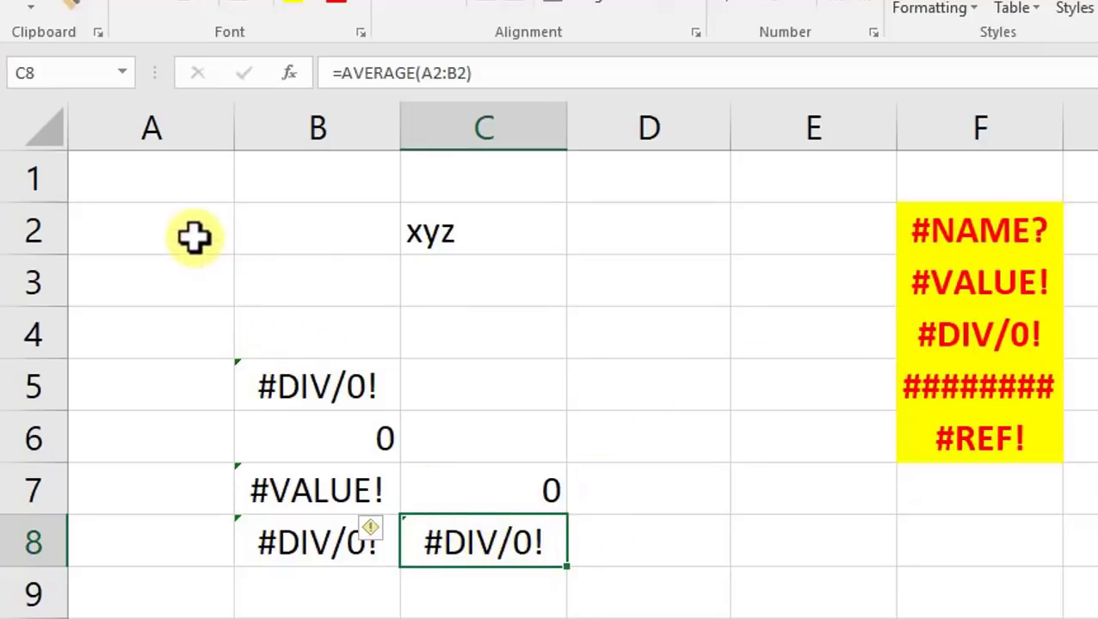
drag(190, 234, 277, 241)
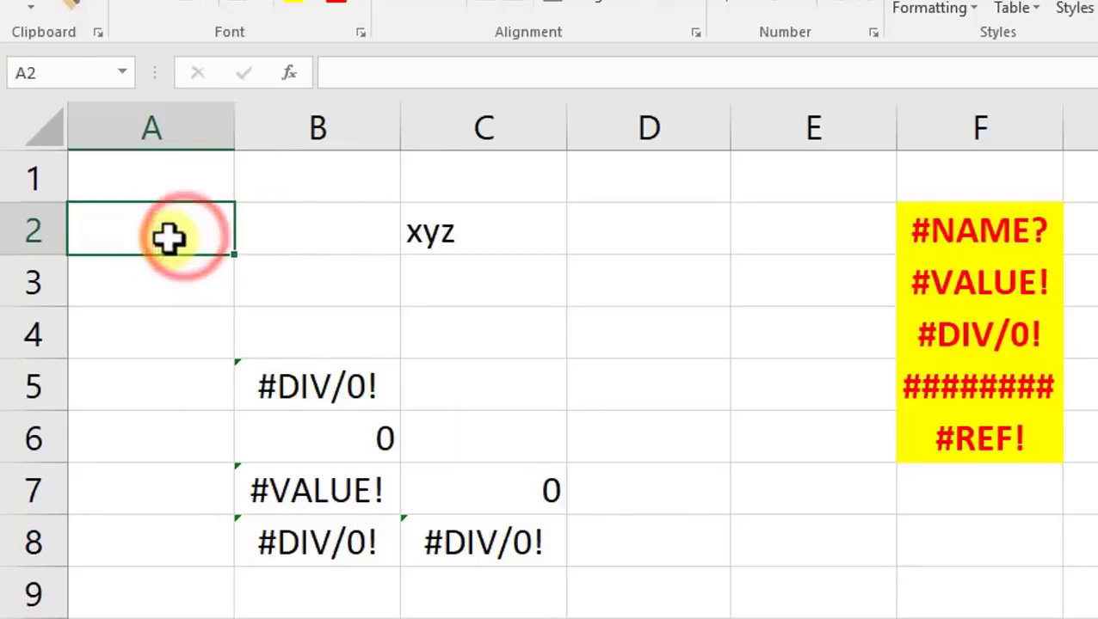
drag(164, 235, 319, 240)
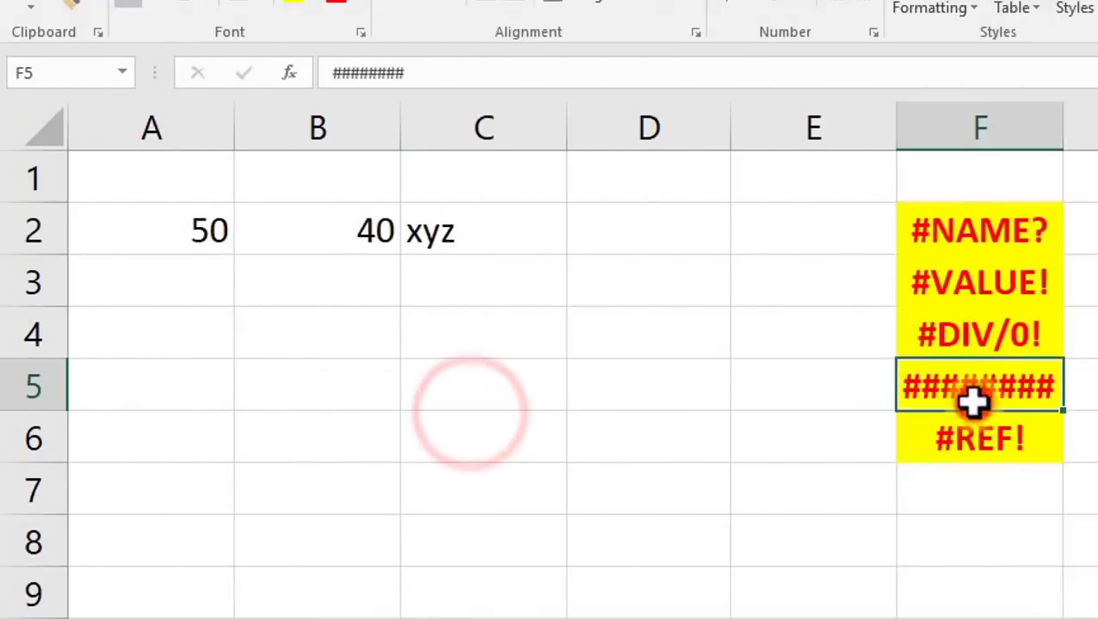
click(973, 394)
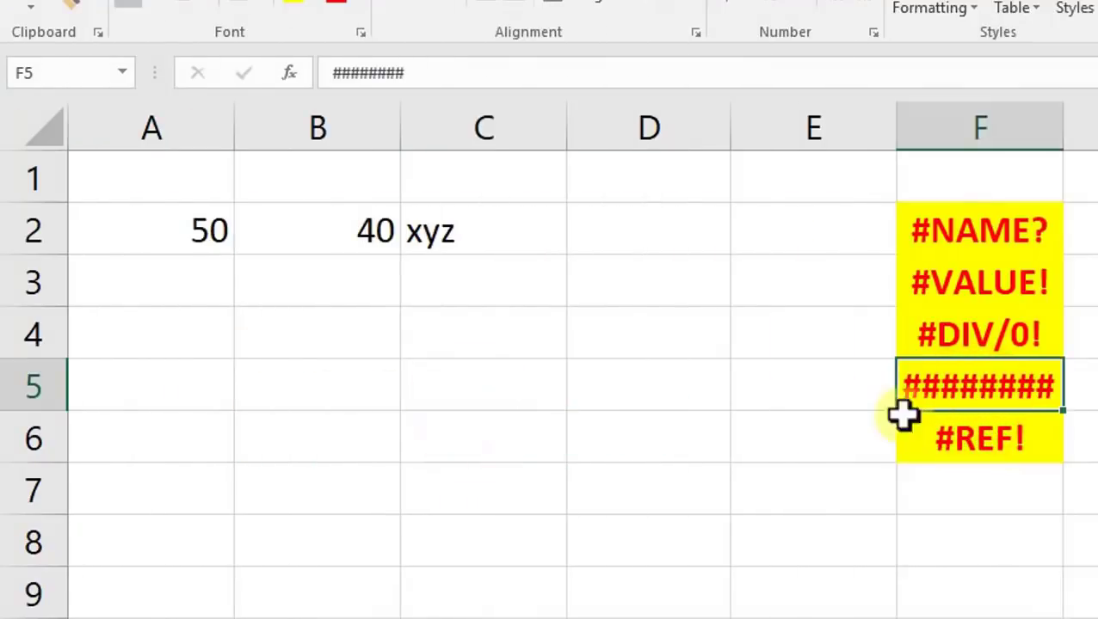
click(219, 382)
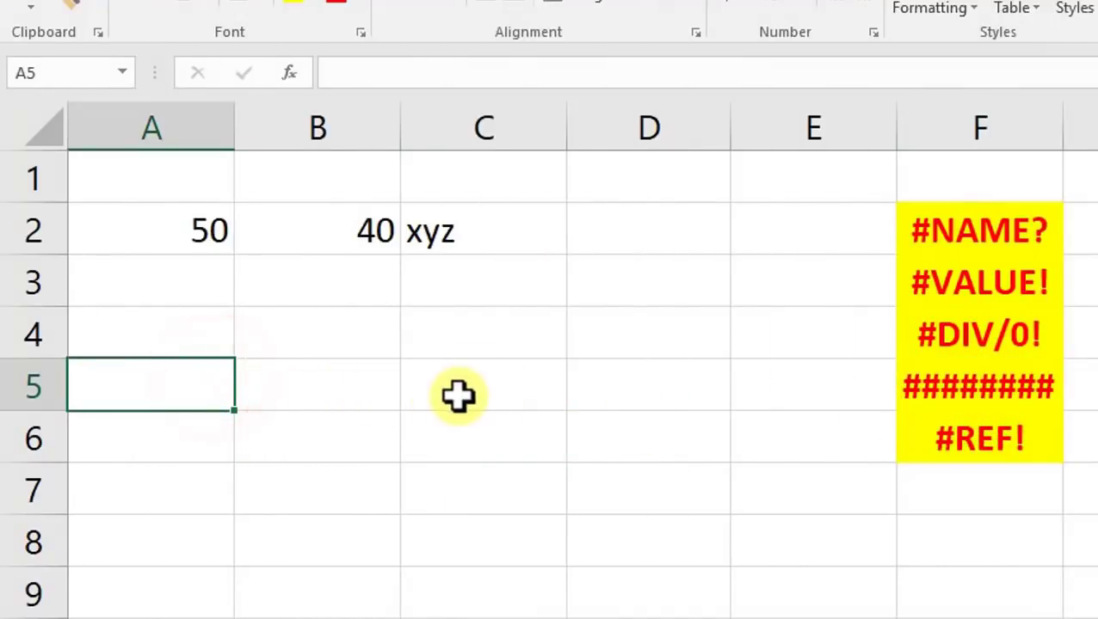
click(449, 437)
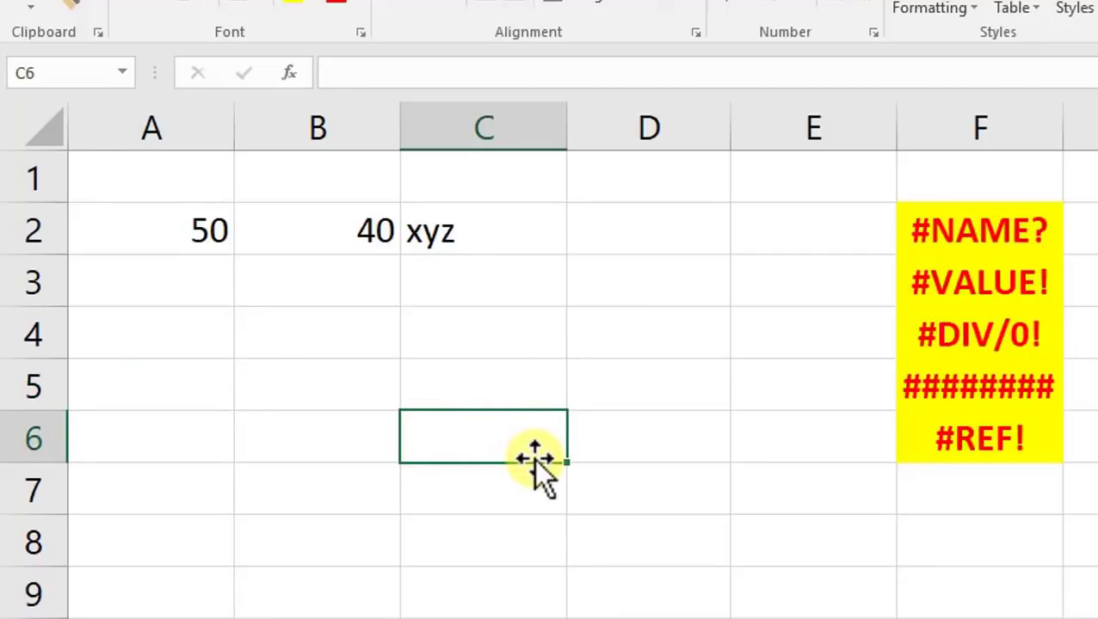
text(4545554)
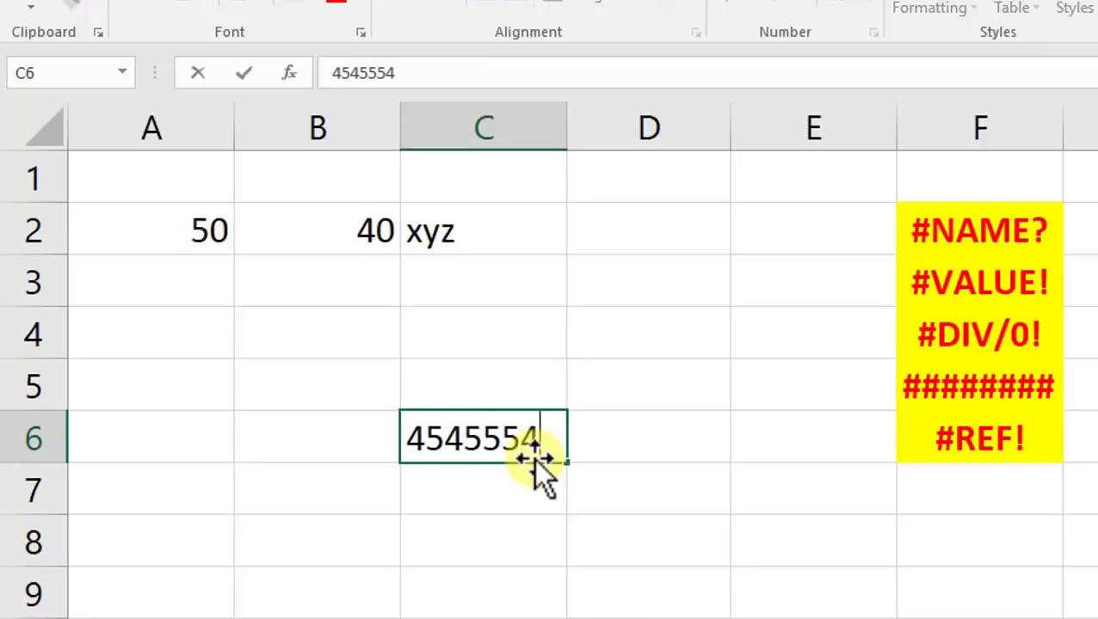
text(44)
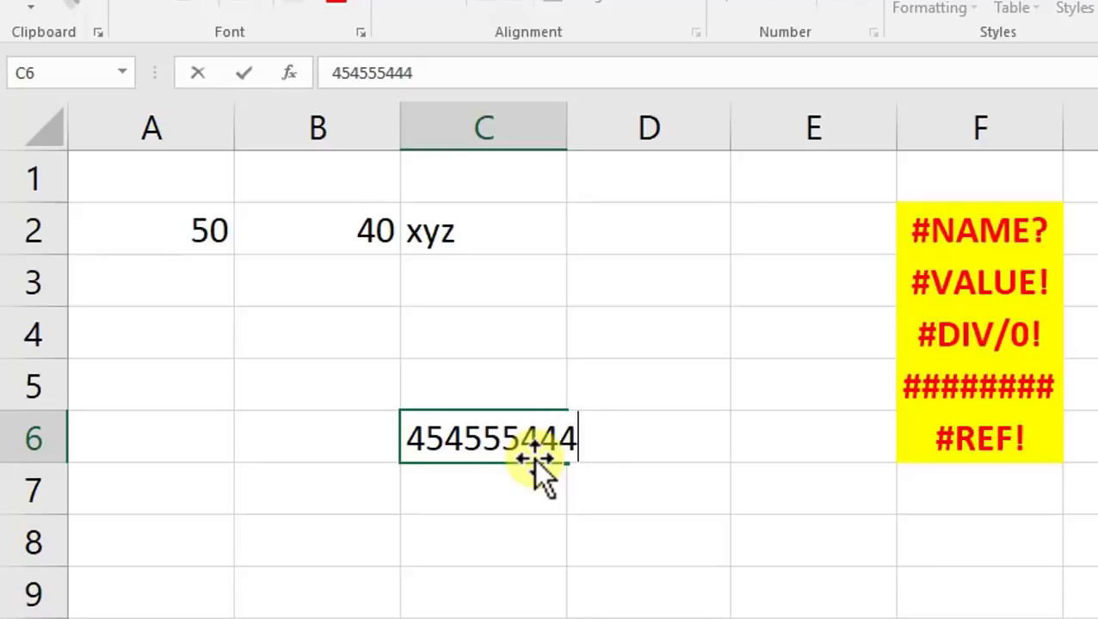
text(544554)
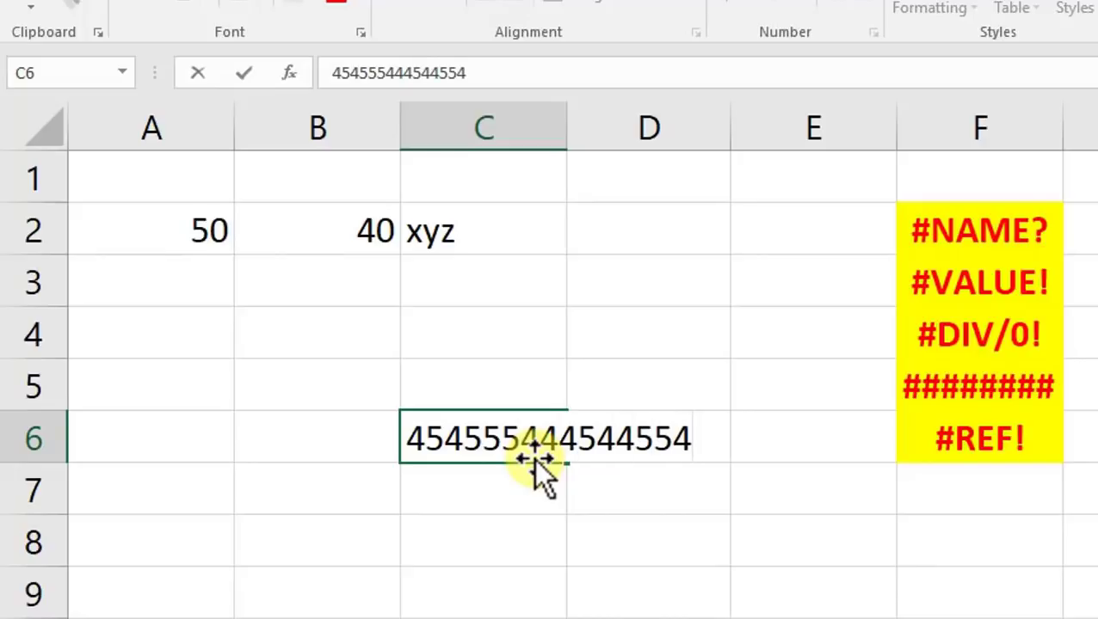
key(Return)
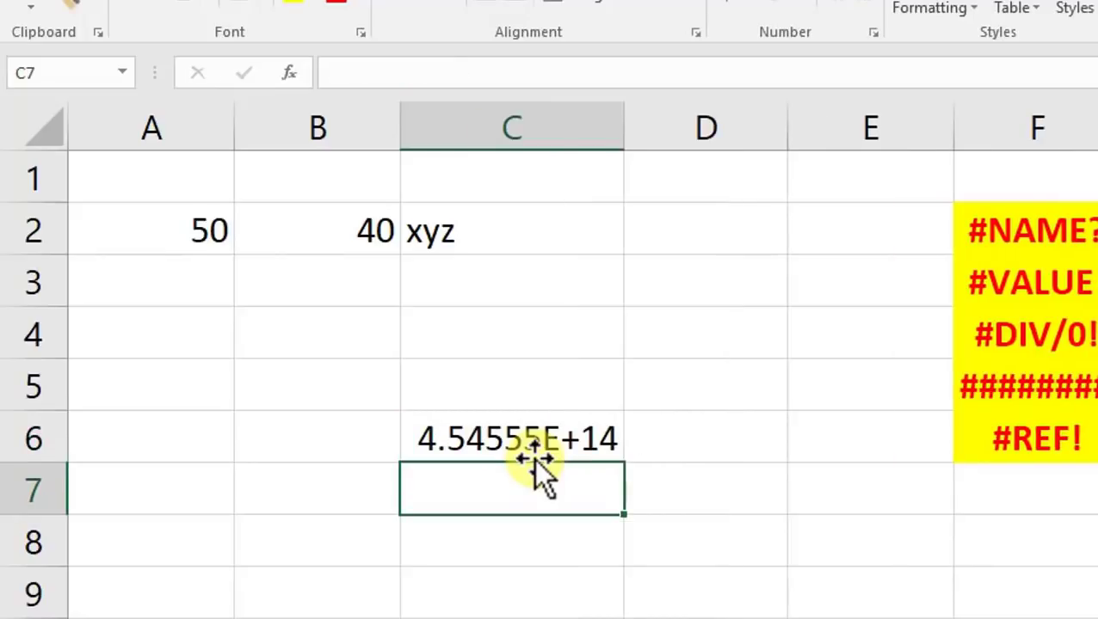
click(517, 448)
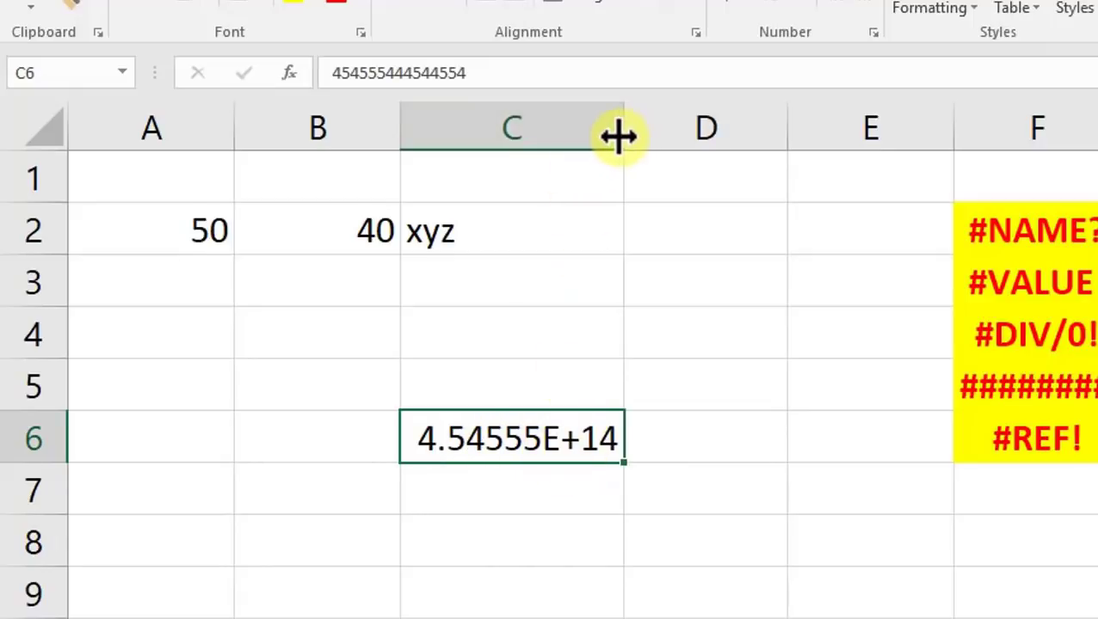
drag(618, 137, 753, 144)
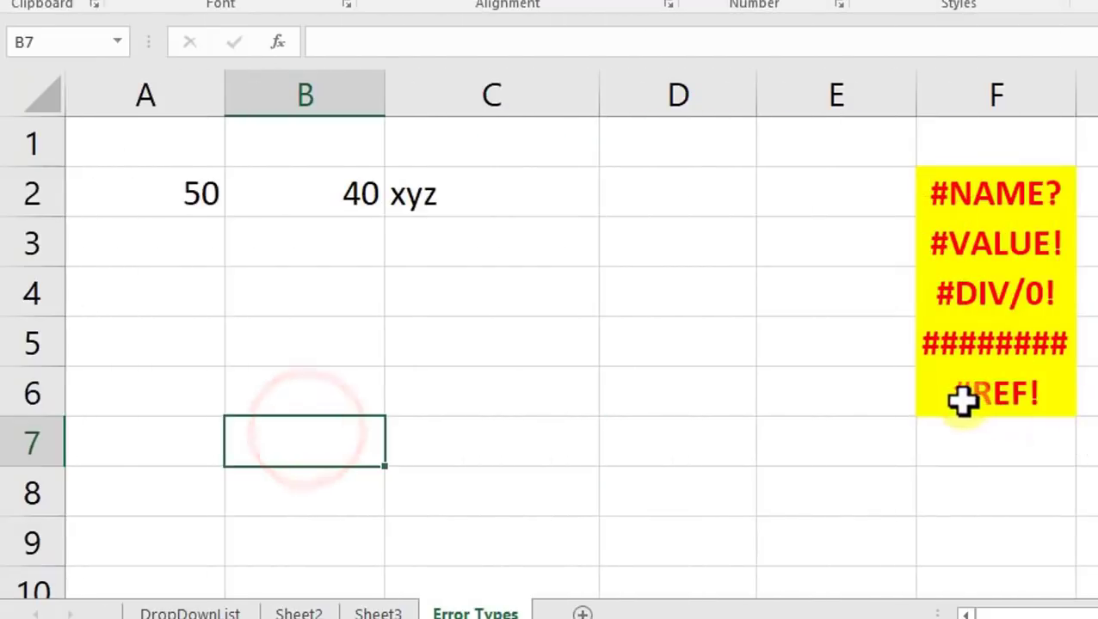
Enter the formula =SUM(A2:B2) in cell C6 for the #REF! example and select its source cell A2.
click(959, 400)
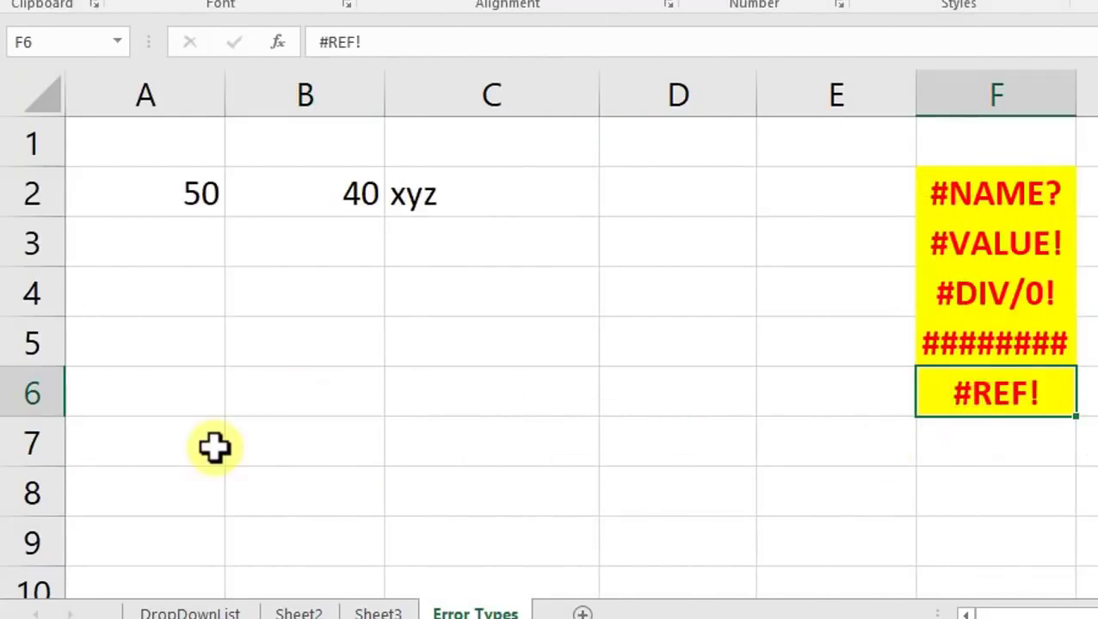
click(491, 394)
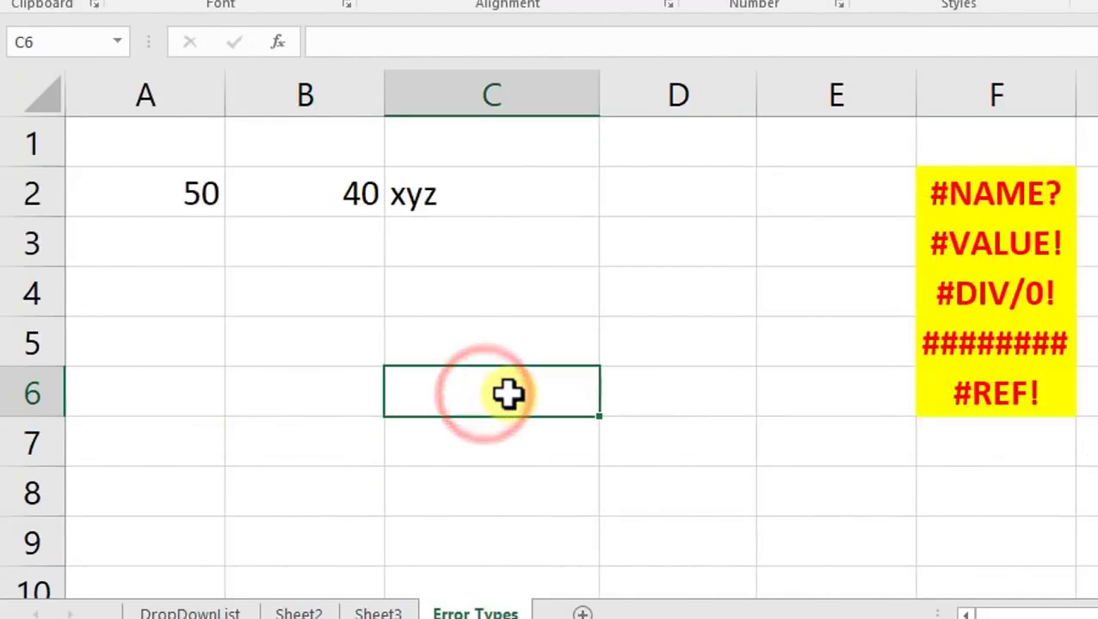
text(=sum)
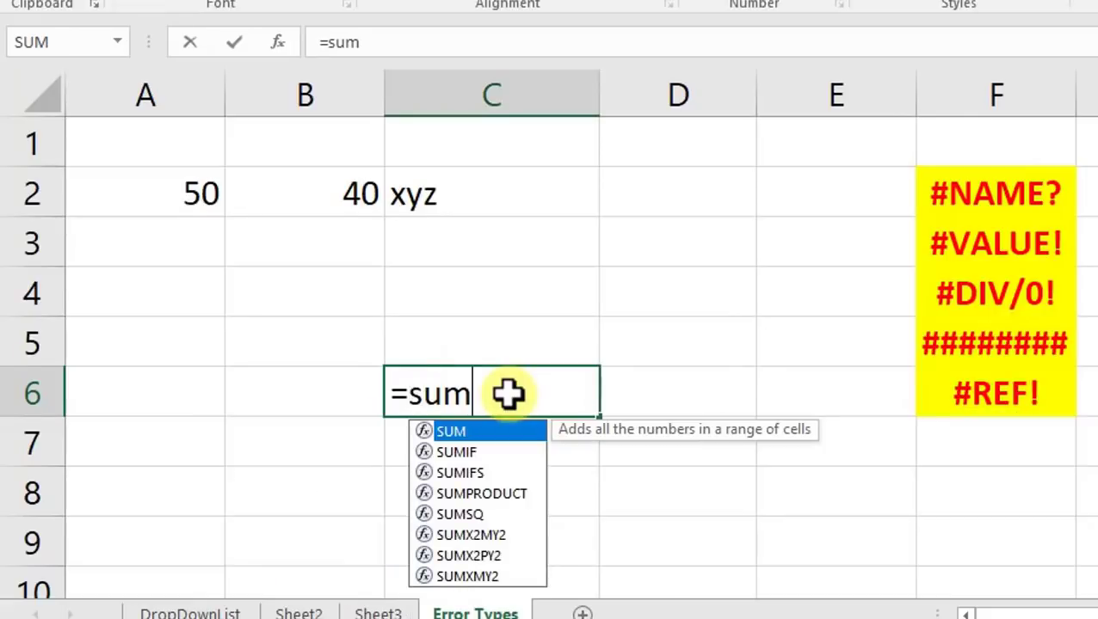
text(()
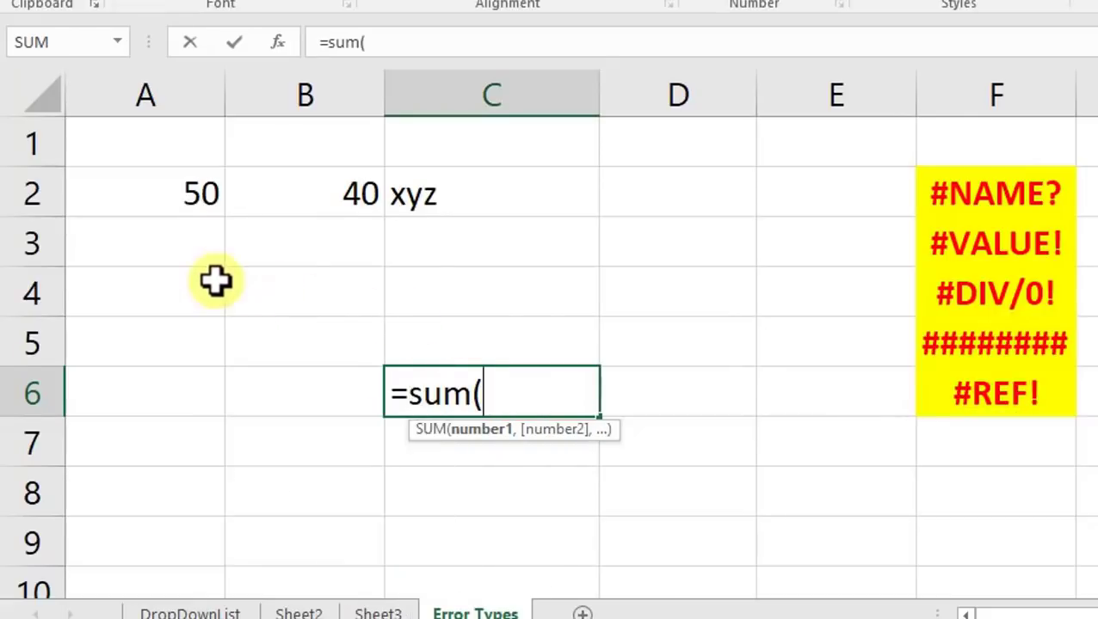
drag(159, 190, 303, 193)
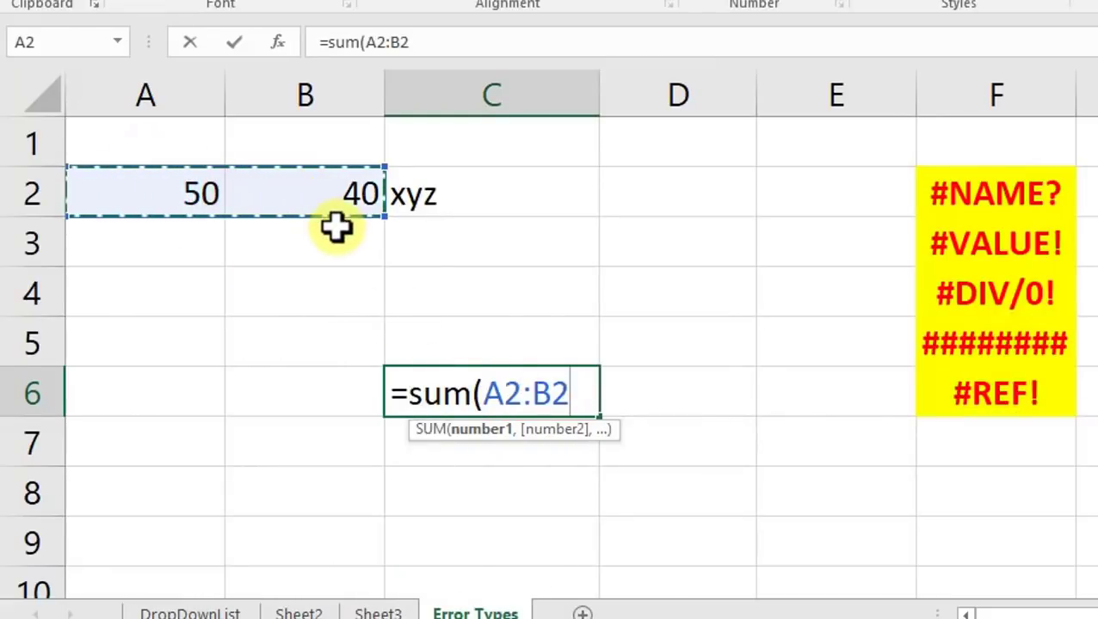
text())
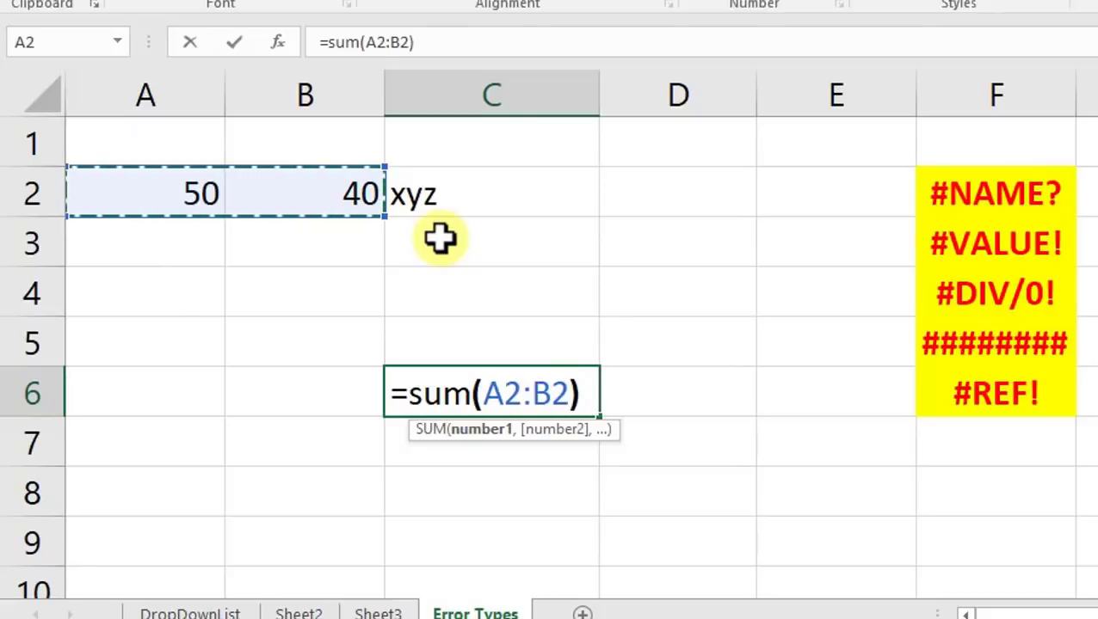
key(Return)
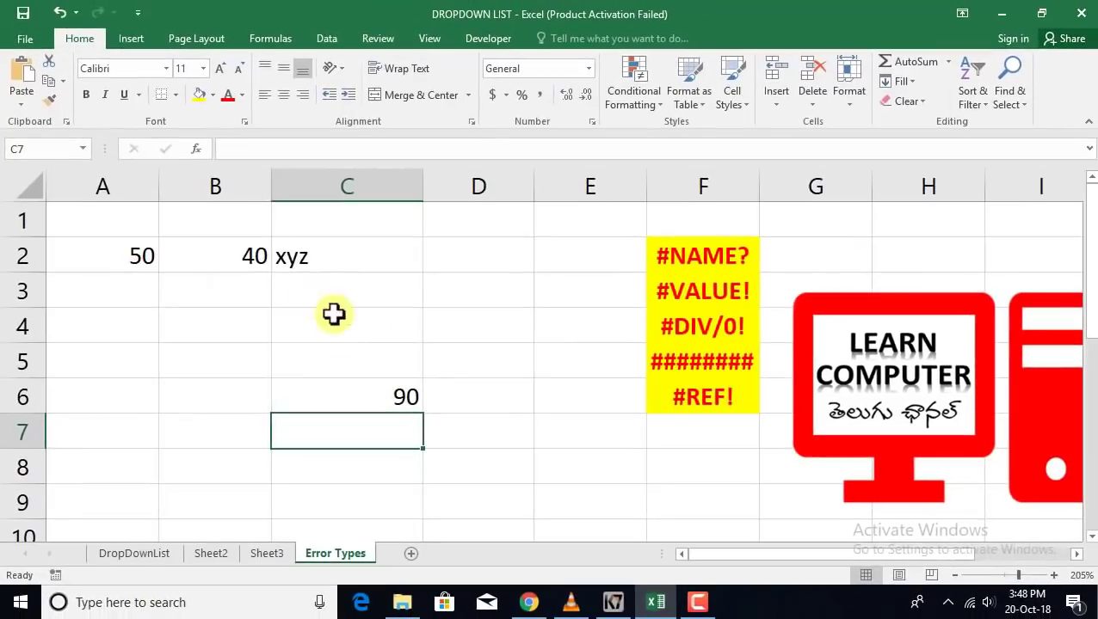
click(129, 254)
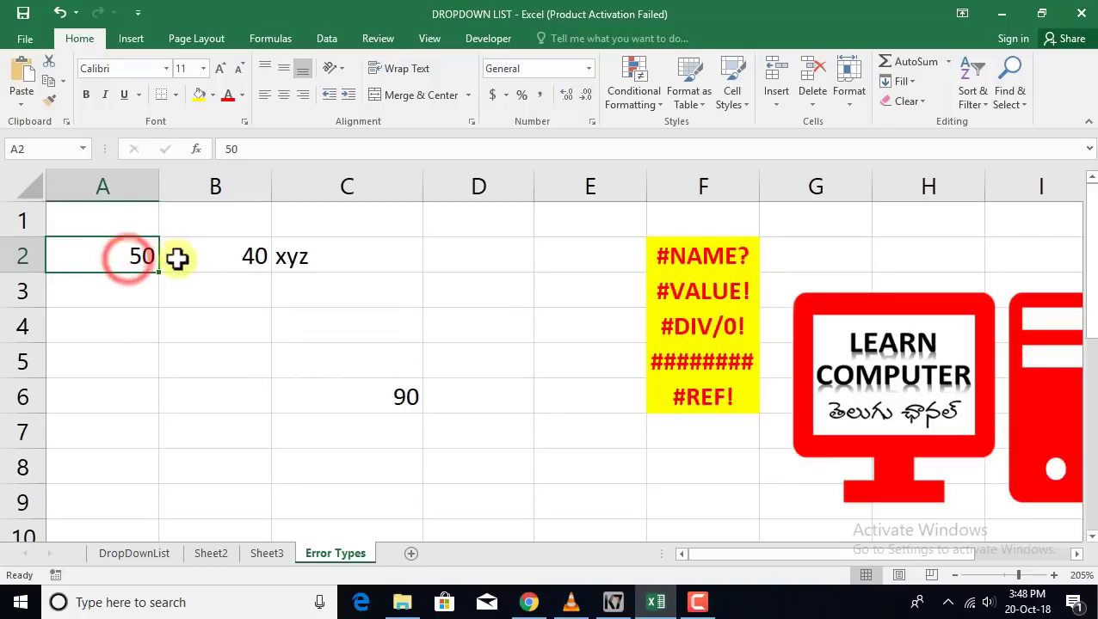
Delete sheet row 2, which holds the SUM formula's source cells, and inspect the #REF! argument inside the formula in C5.
click(818, 100)
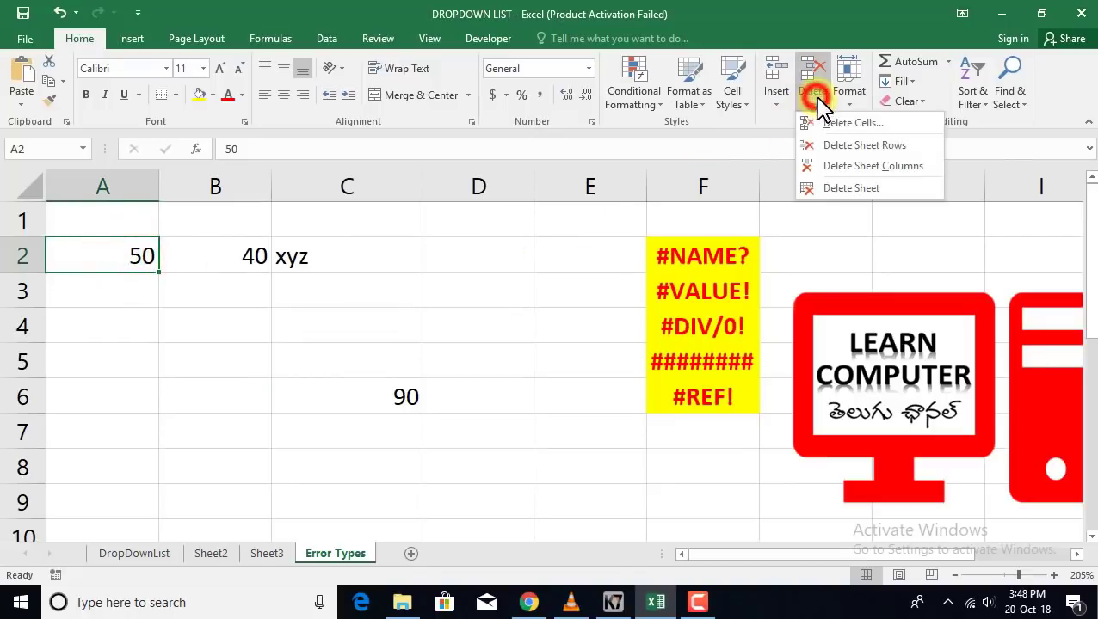
click(839, 148)
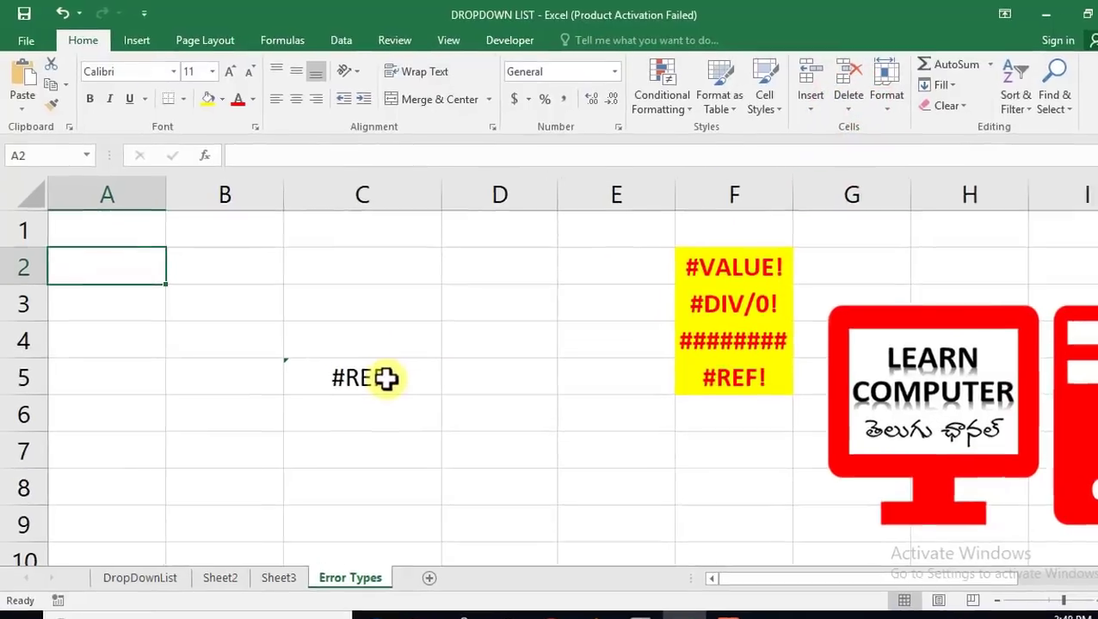
click(370, 368)
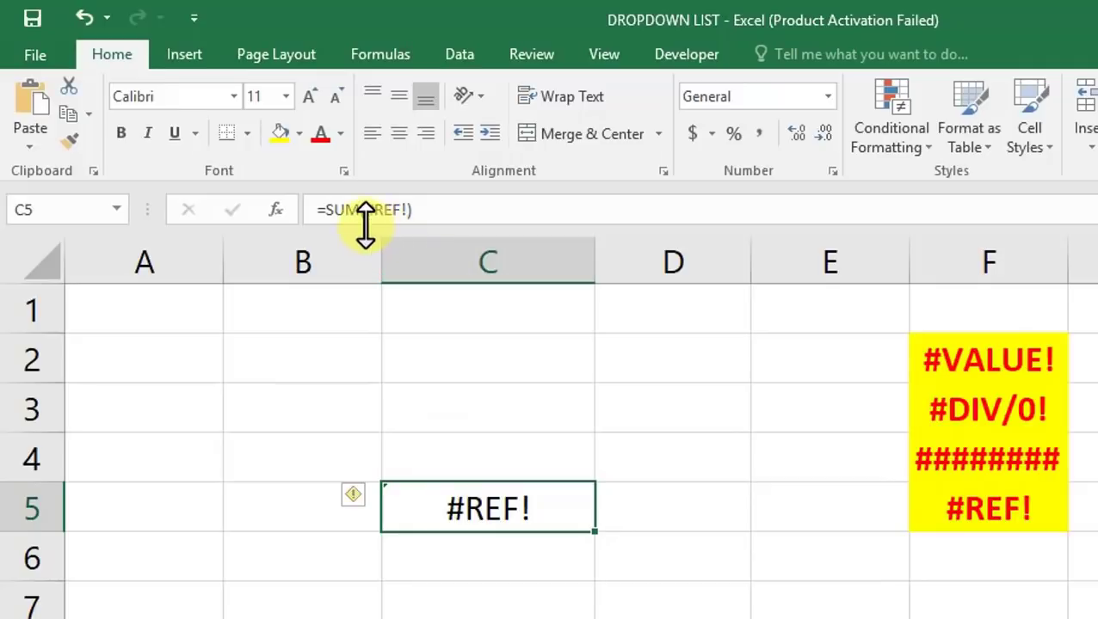
double_click(413, 508)
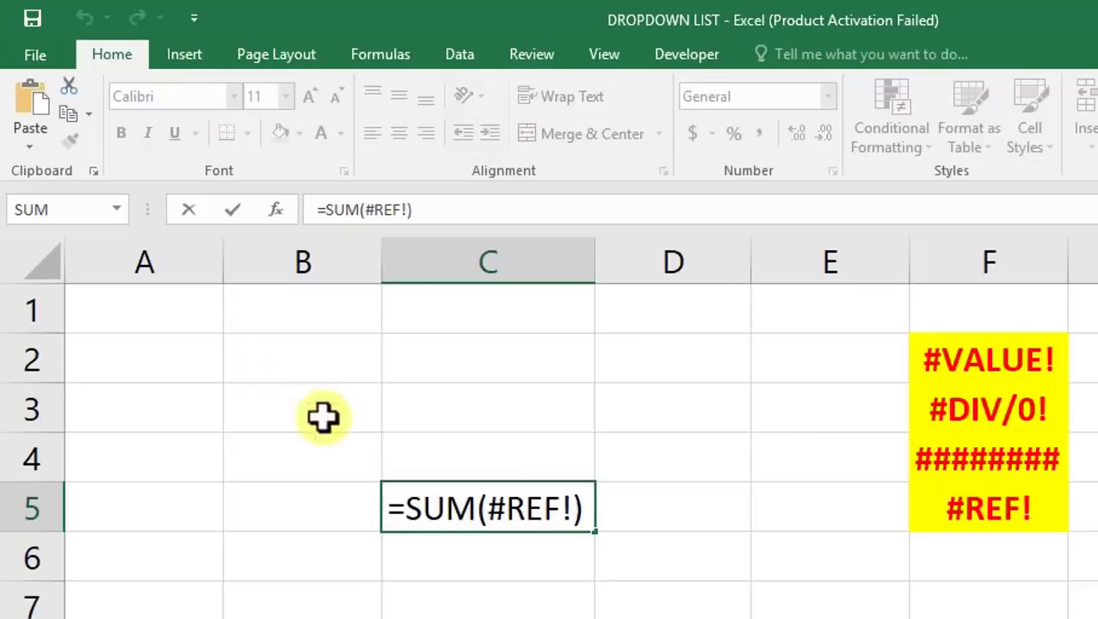
drag(487, 512, 568, 515)
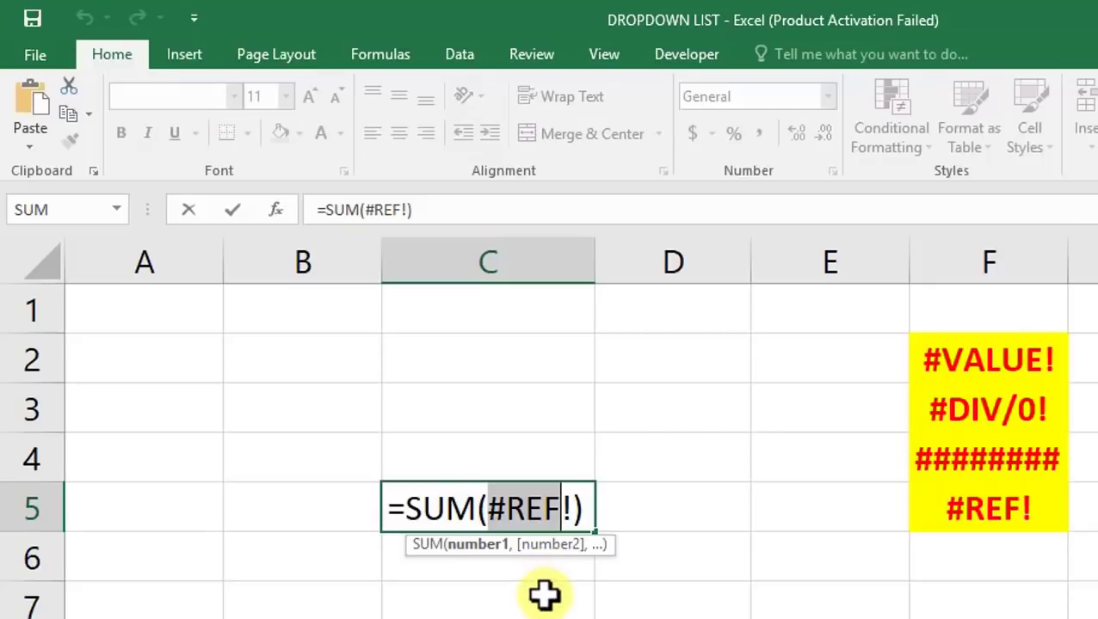
key(ctrl+Return)
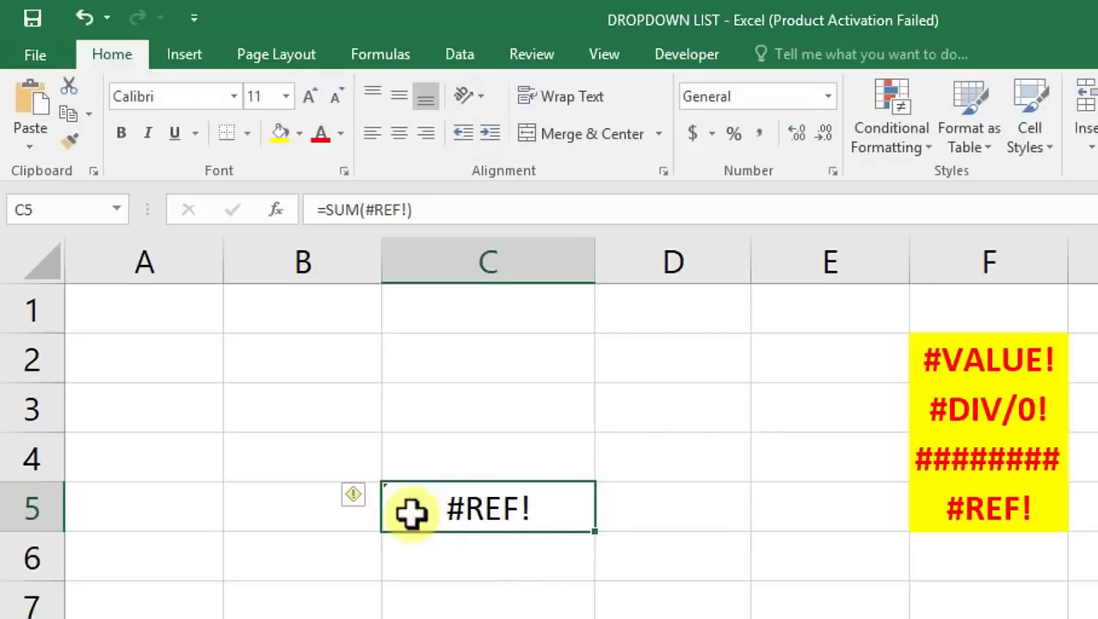
Undo each deletion of row 2 to restore the source data, selecting the SUM formula in C6 in between.
key(ctrl+z)
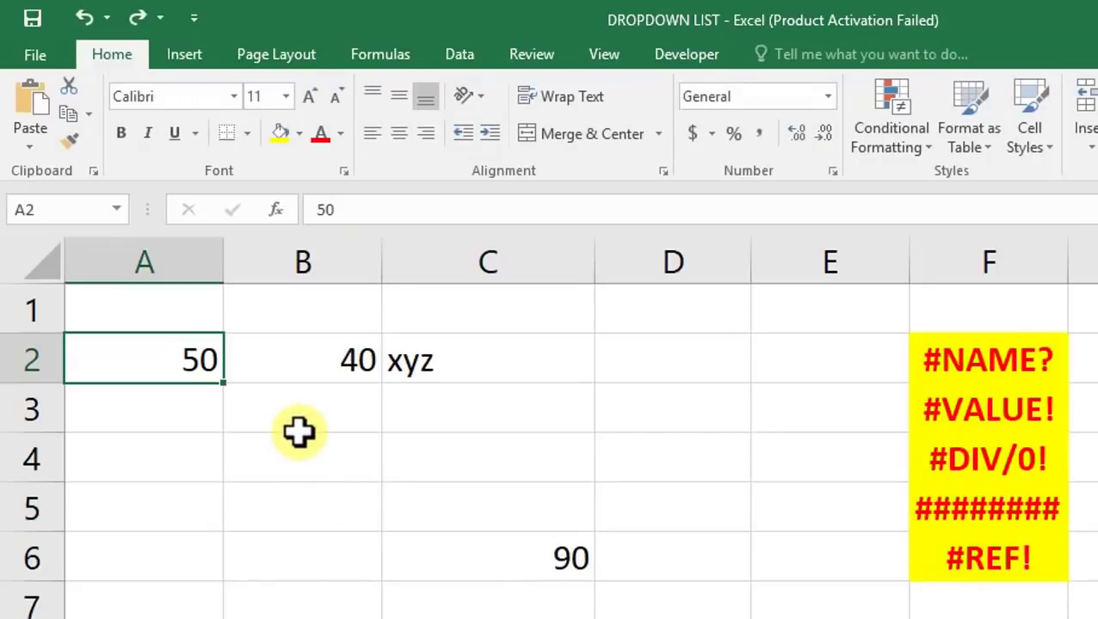
click(563, 565)
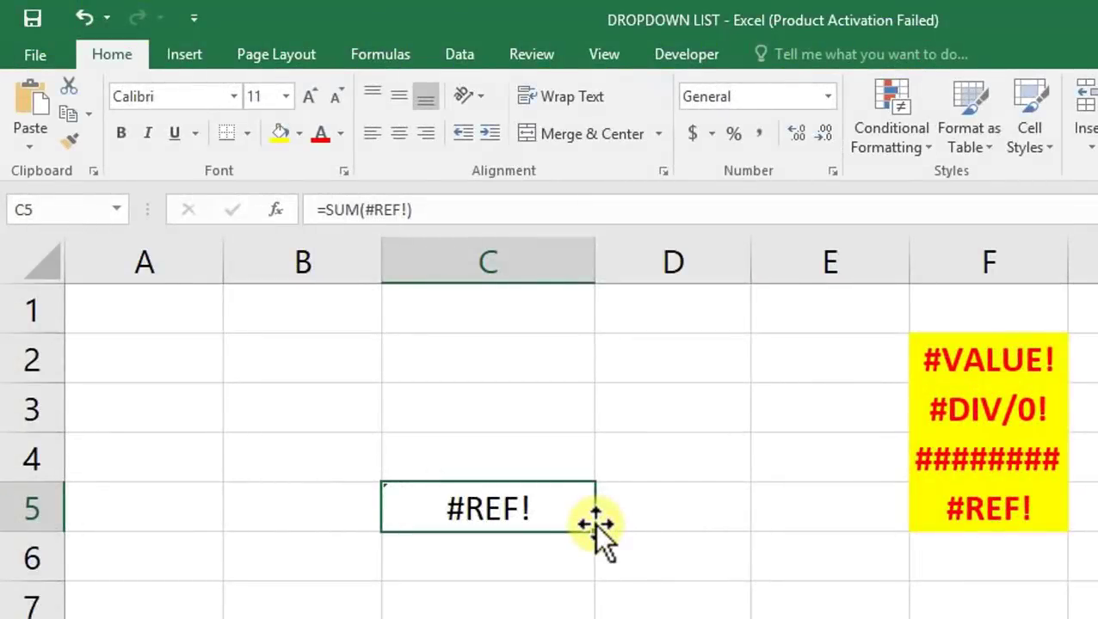
key(ctrl+z)
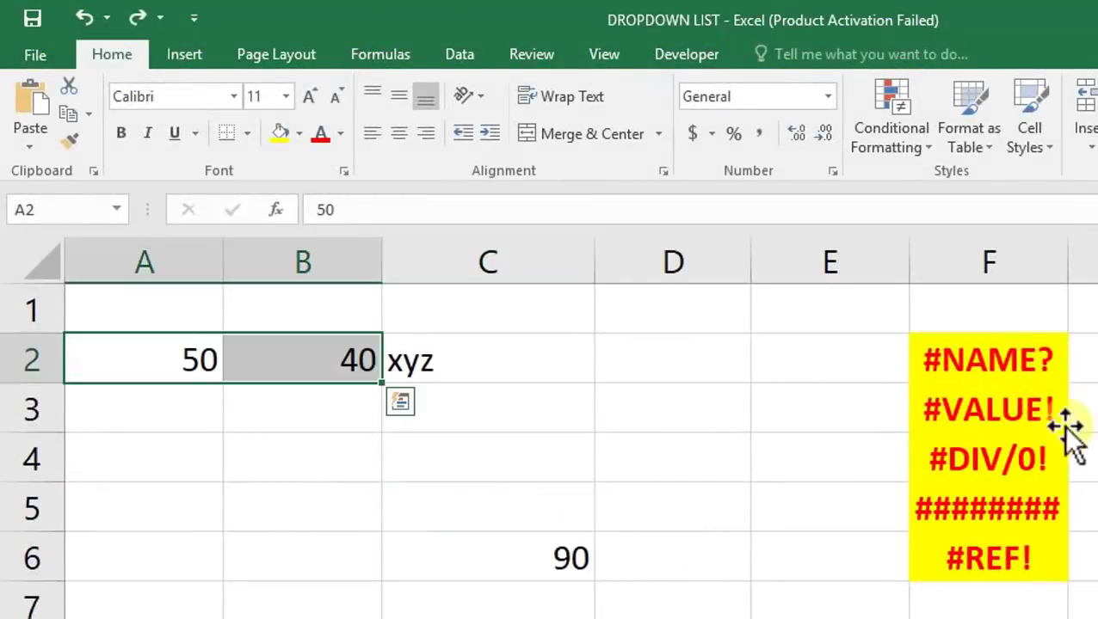
Review the listed error types in F2:F6 one by one, from #NAME? to #REF!
click(978, 365)
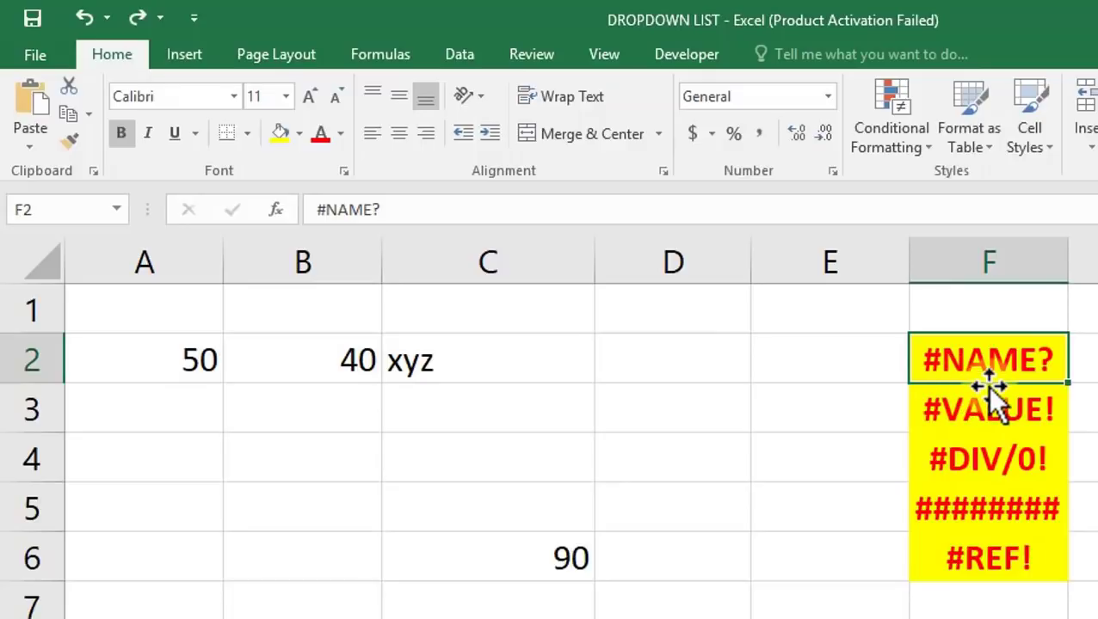
click(989, 419)
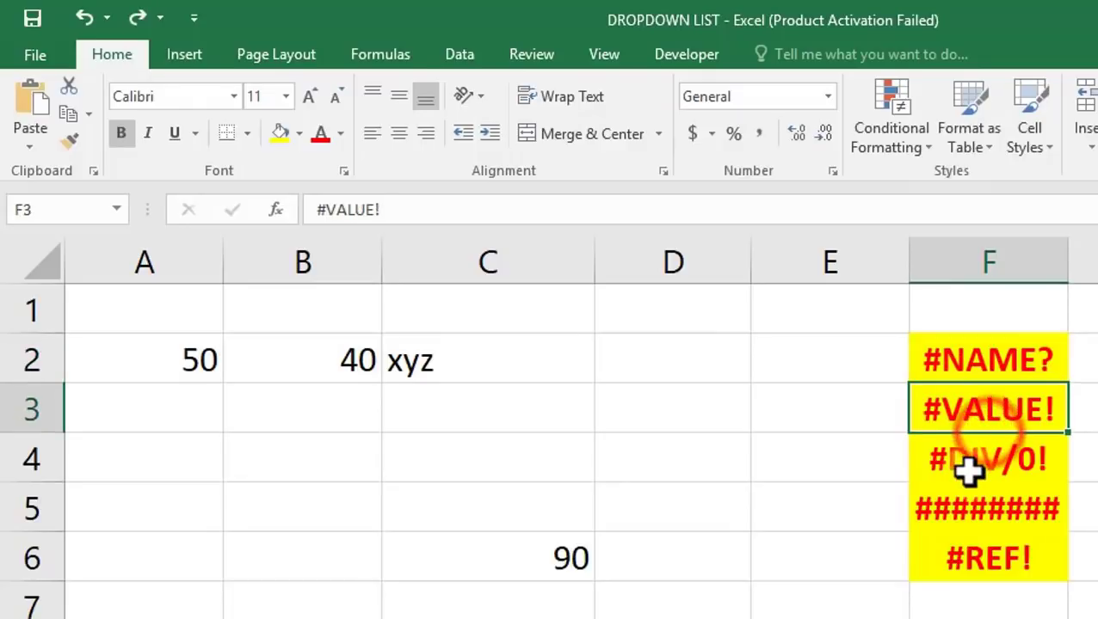
click(968, 469)
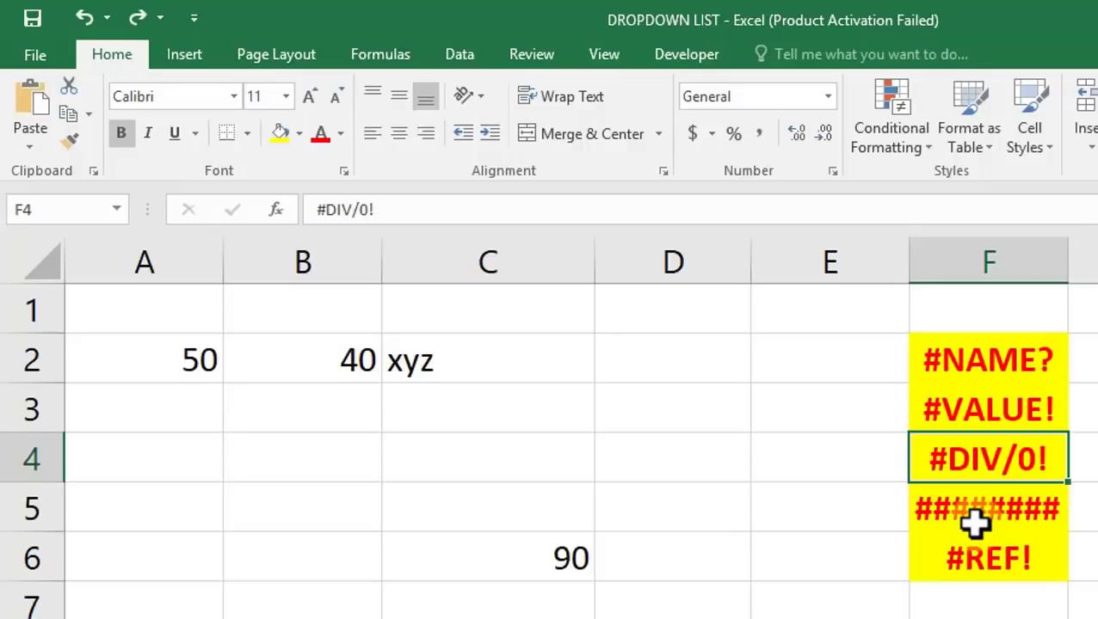
click(972, 514)
click(980, 563)
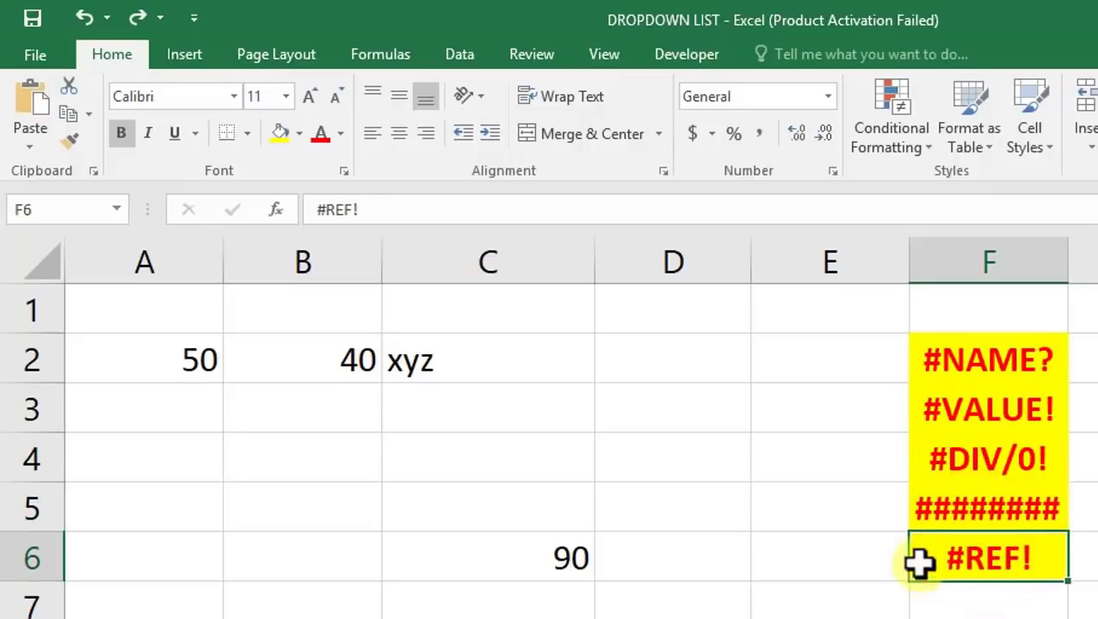